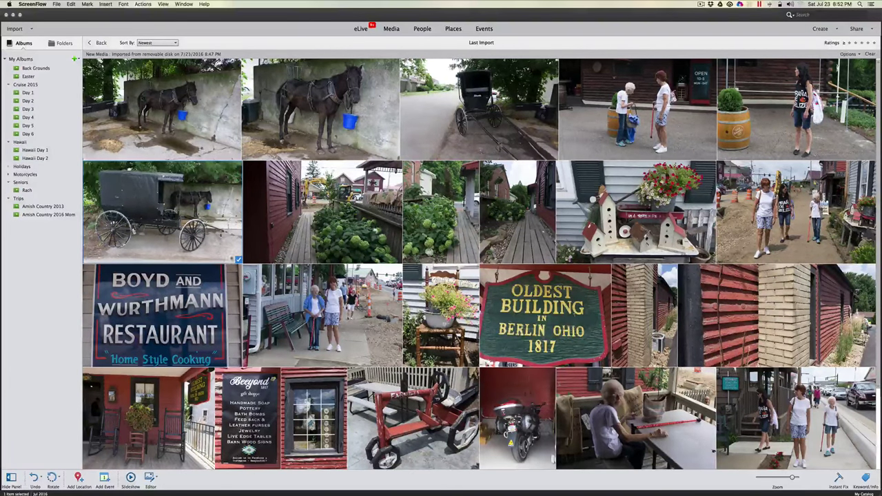
Step: Switch to Elements Organizer, show the file info of the parked horse-and-buggy photo, and highlight the extension in its file name
key("super+Tab")
right_click(170, 209)
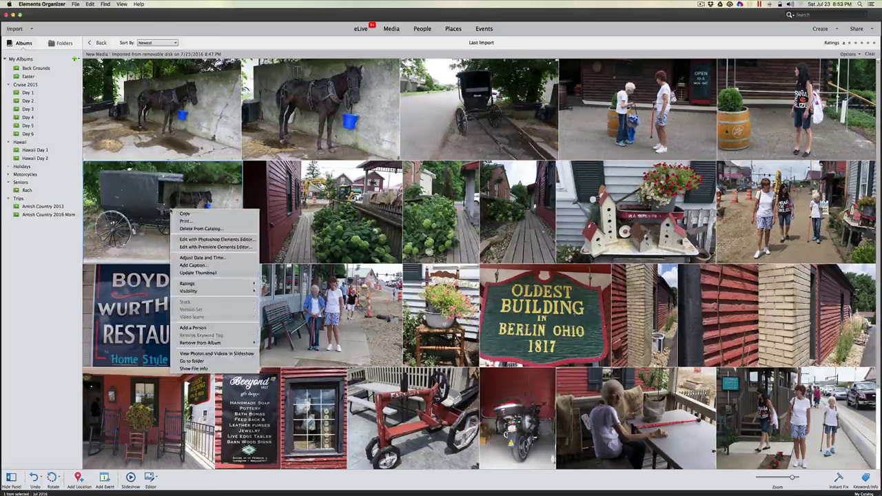
left_click(168, 368)
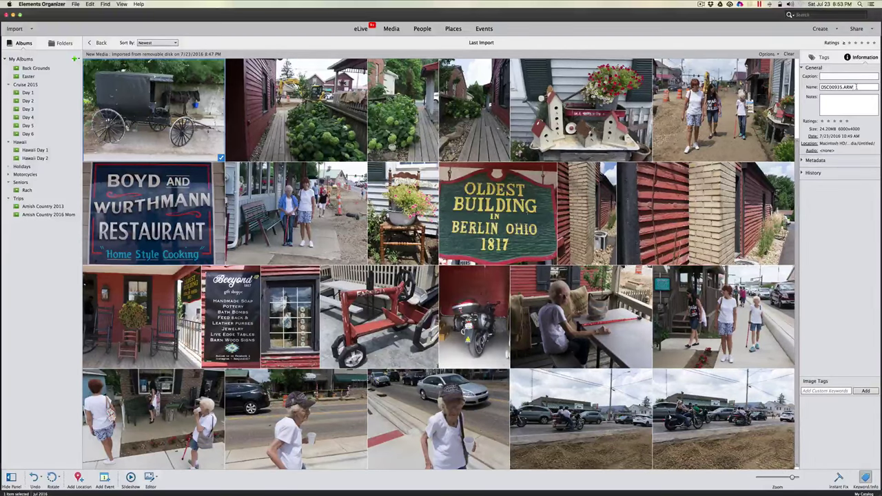
left_click_drag(857, 87, 843, 87)
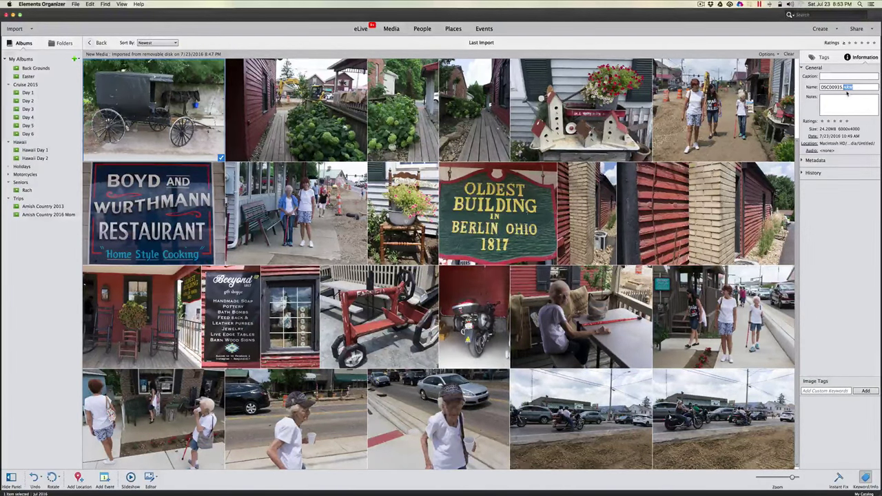
Step: Browse the Amish Country 2013 album and select the third hotel-room photo to check its file name and extension
left_click(43, 207)
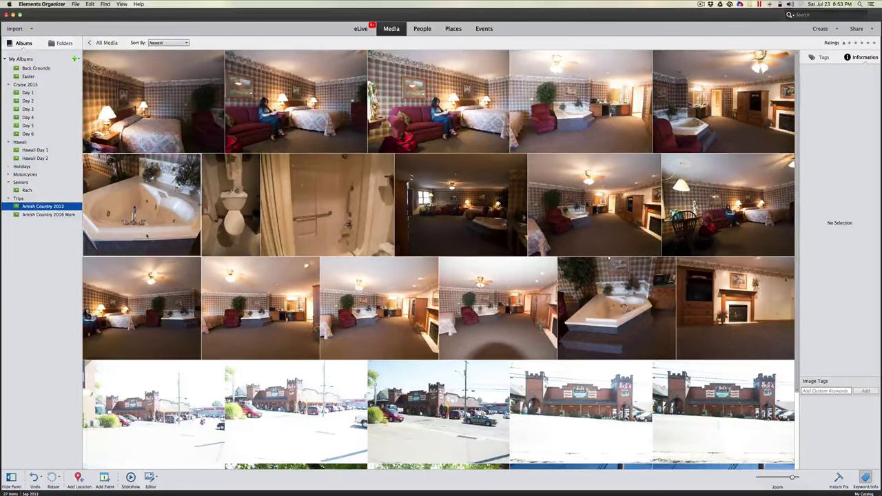
scroll(412, 219, "down", 3)
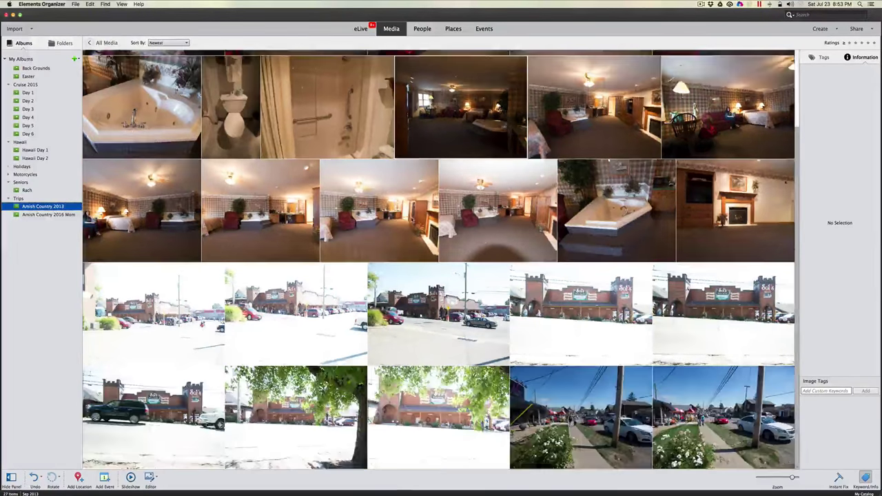
scroll(438, 260, "up", 3)
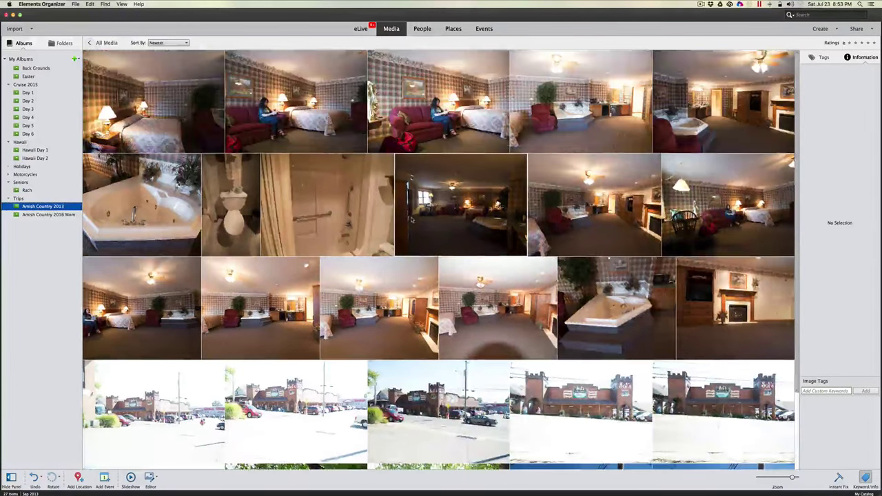
left_click(438, 101)
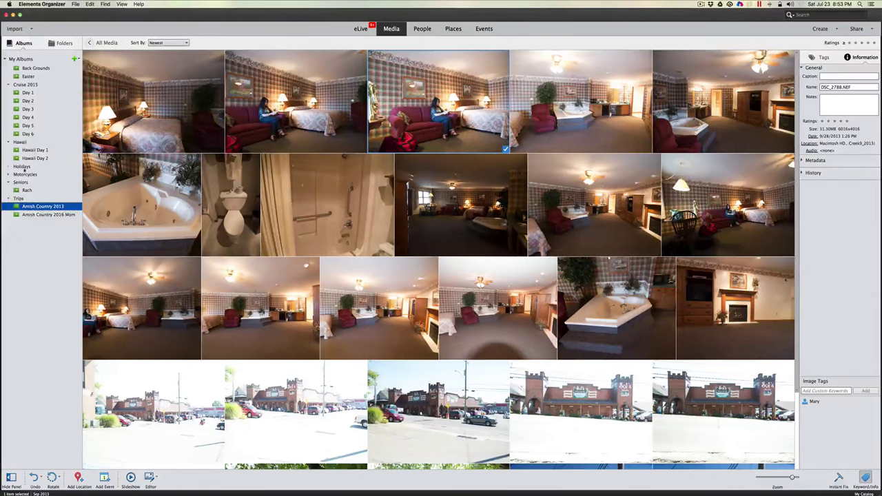
Step: View the senior portrait album, and check the file name of a river sunset photo in the Hawaii Day 1 album
left_click(27, 190)
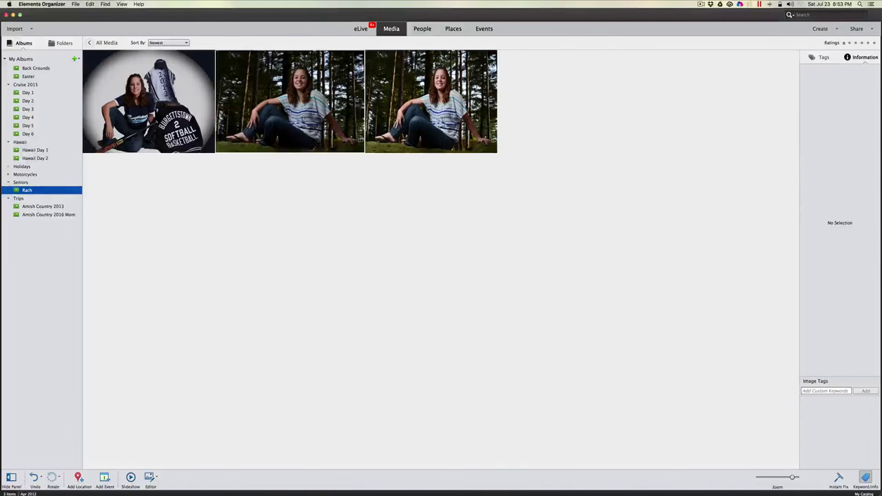
left_click(34, 149)
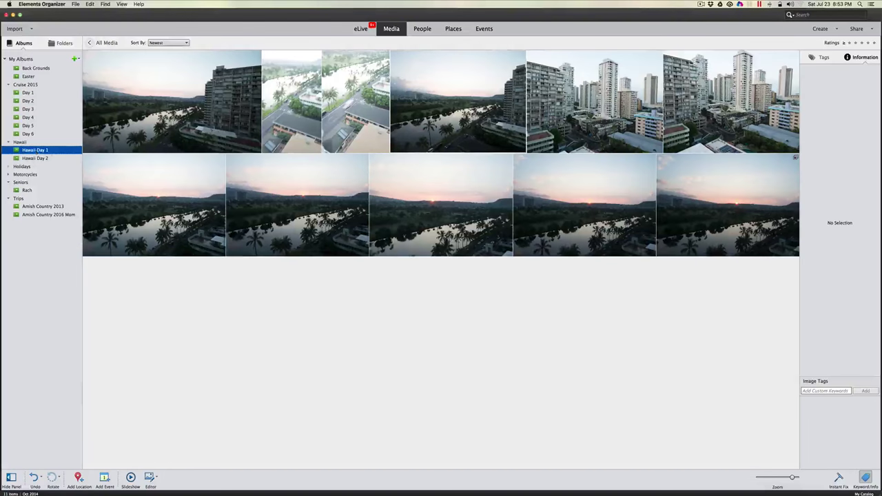
left_click(458, 101)
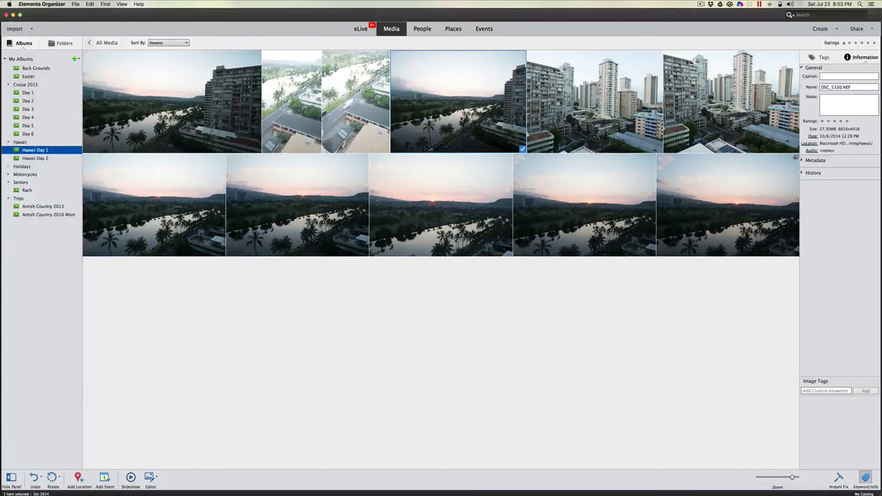
Step: View the Easter album, and check the file name of a pool photo in the Cruise 2015 Day 1 album
left_click(28, 77)
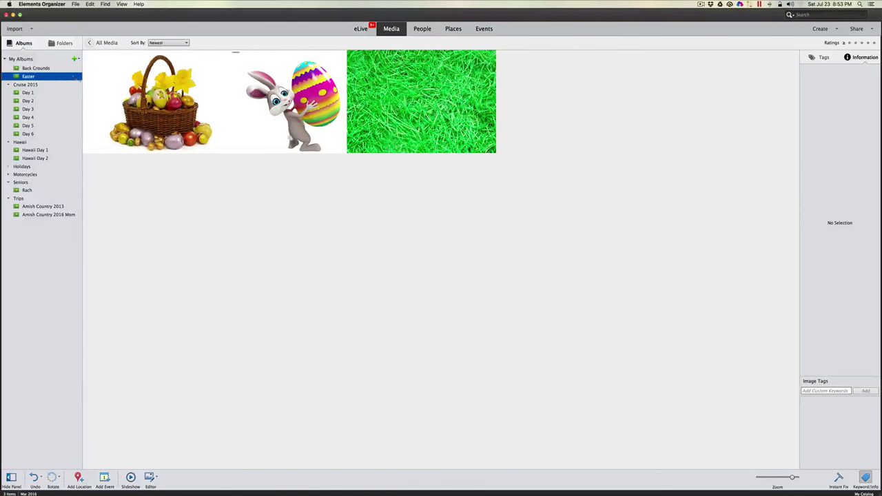
left_click(28, 93)
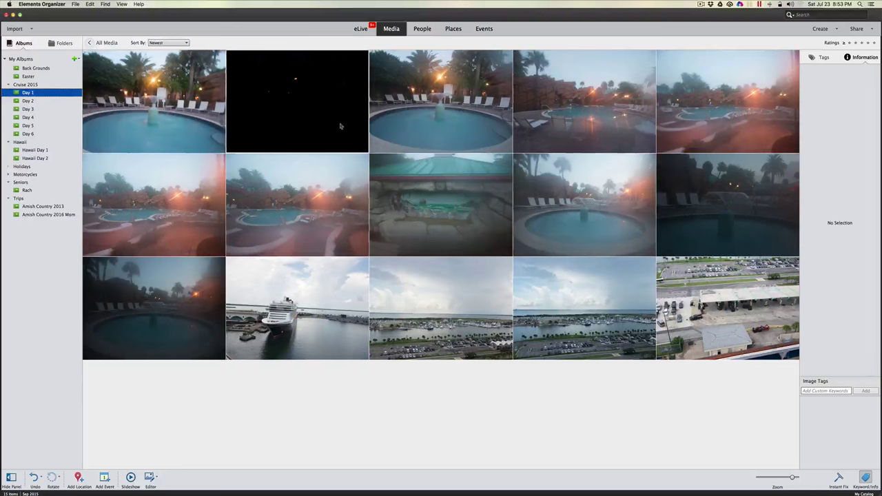
left_click(417, 122)
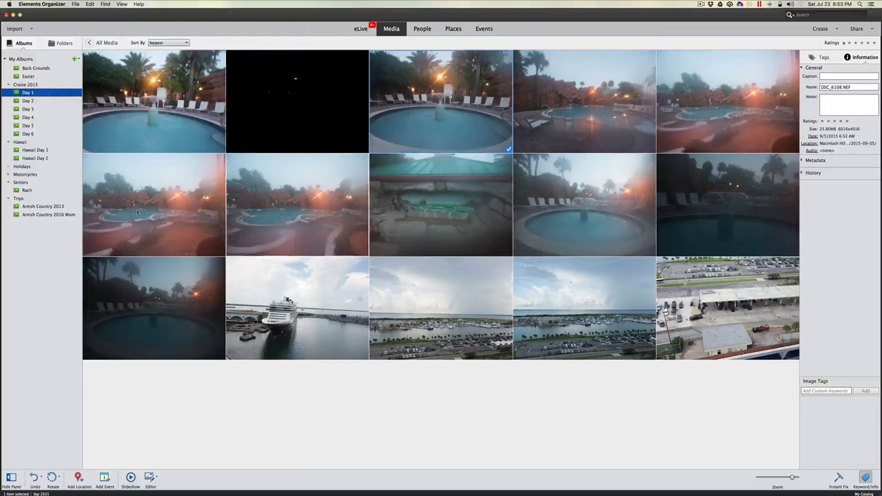
Step: In the Amish Country 2016 Mom album, turn the file info display off and on again, ending on the photo with the sidewalk bench
left_click(68, 216)
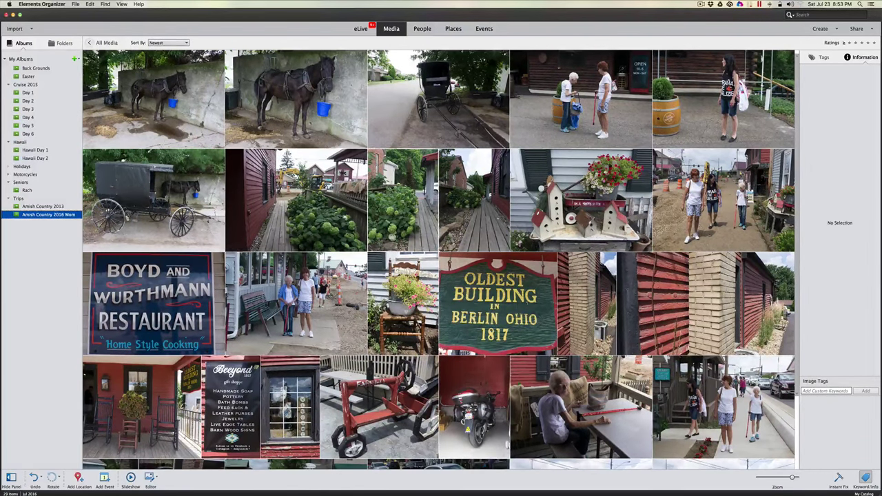
left_click(328, 206)
right_click(328, 206)
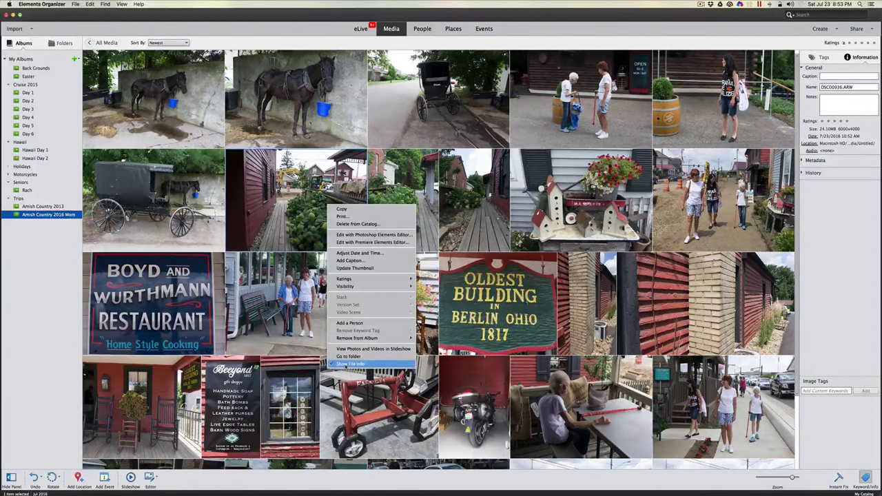
left_click(350, 364)
right_click(335, 207)
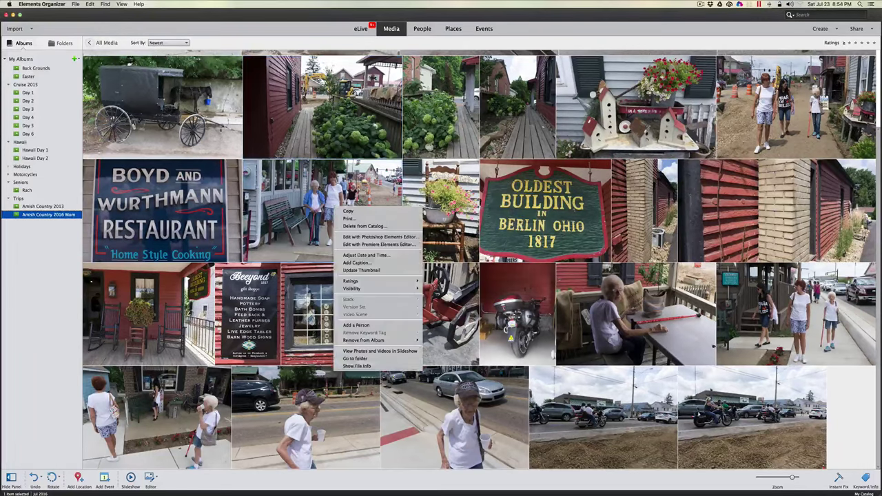
left_click(357, 366)
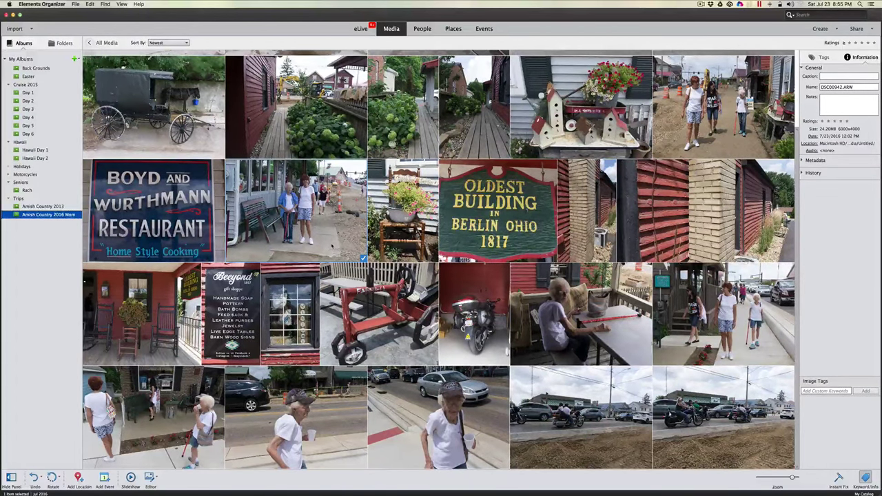
Step: Select the birdhouse and red wagon photo and highlight the extension in its file name
scroll(350, 239, "up", 3)
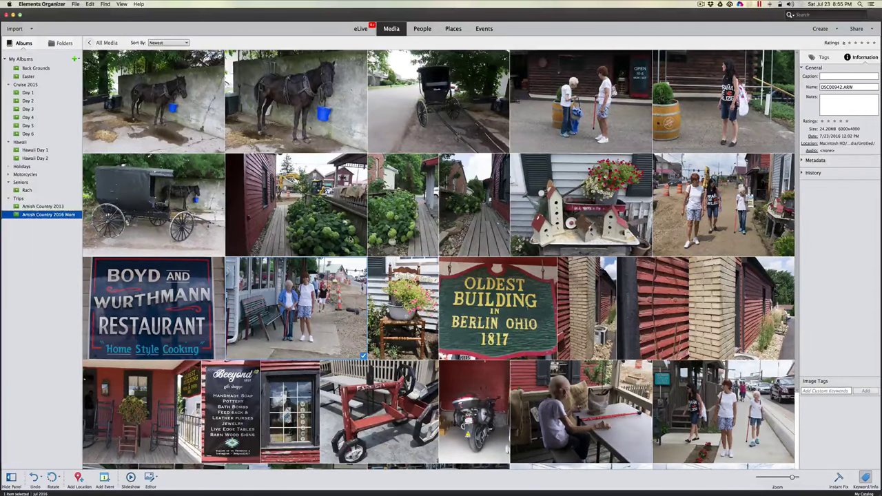
left_click(296, 204)
left_click(581, 205)
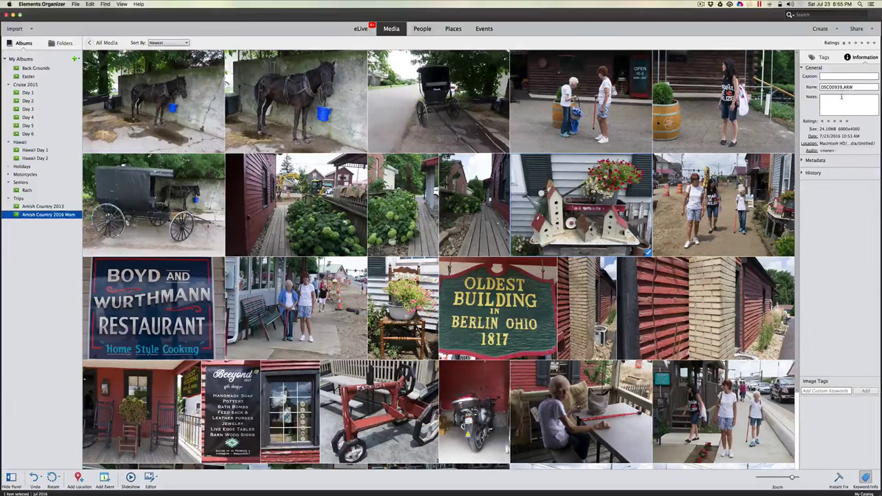
left_click_drag(855, 87, 842, 87)
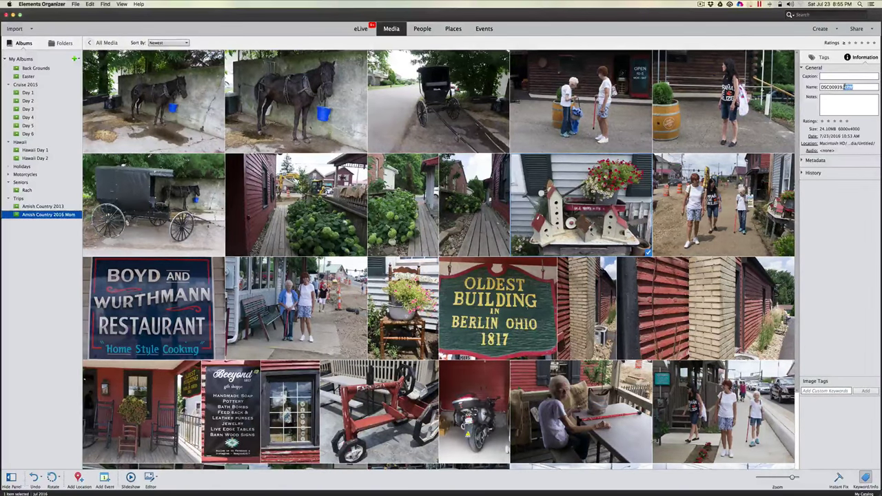
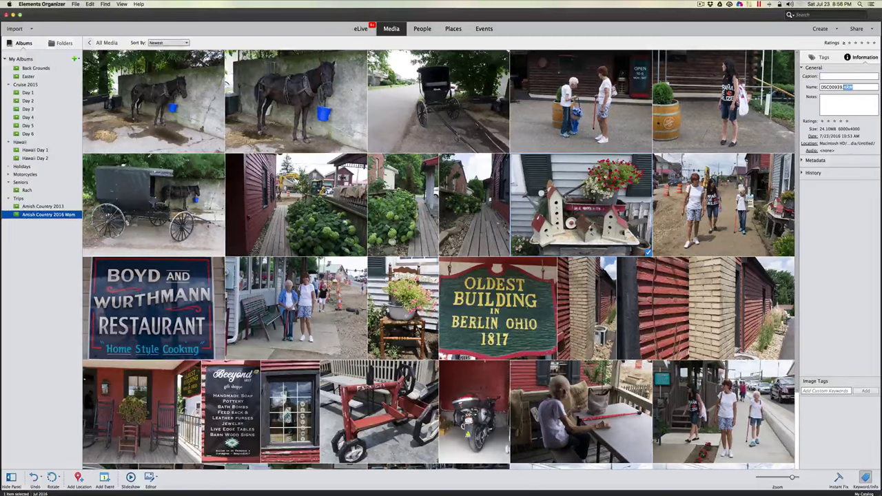
Step: Open the birdhouse photo for editing in Photoshop Elements Editor and enlarge the Camera Raw window
right_click(566, 195)
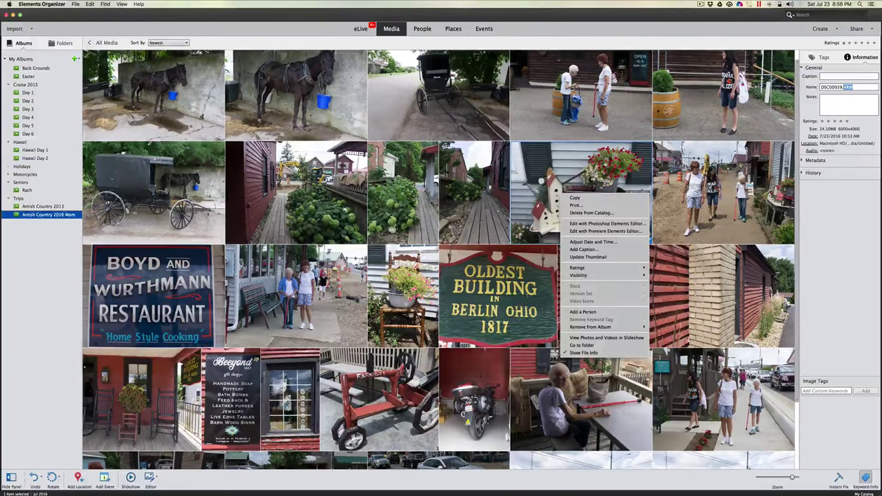
left_click(599, 223)
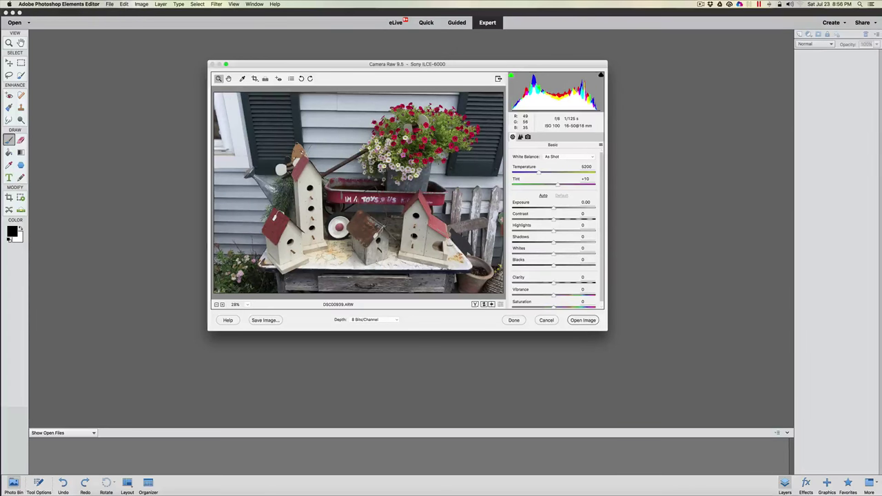
left_click_drag(610, 331, 678, 364)
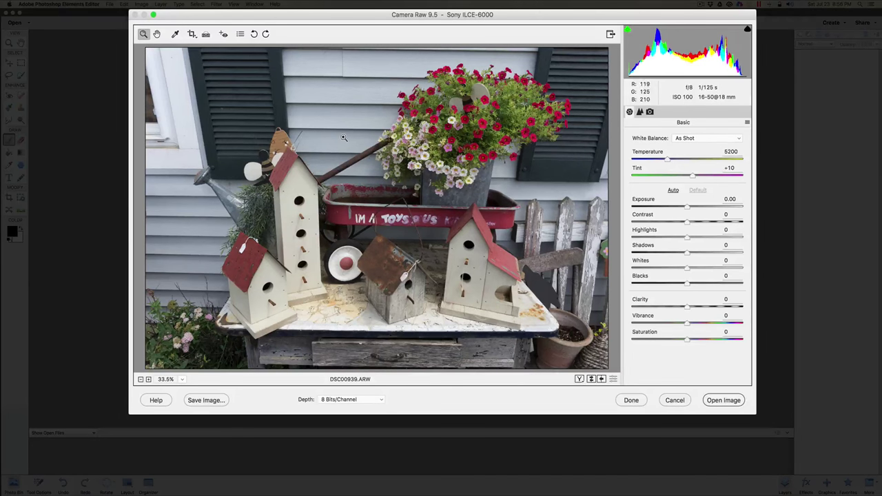
Step: Magnify the photo preview to 200% around the lettering on the red wagon
left_click(386, 193)
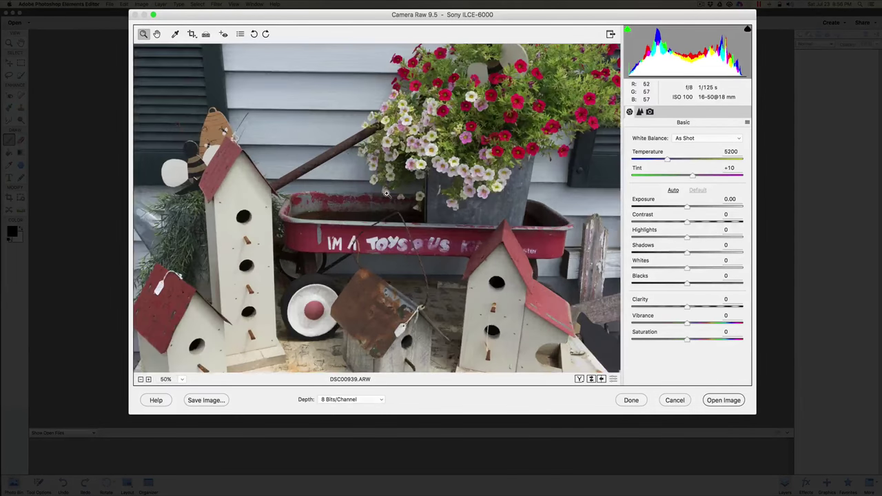
left_click(369, 222)
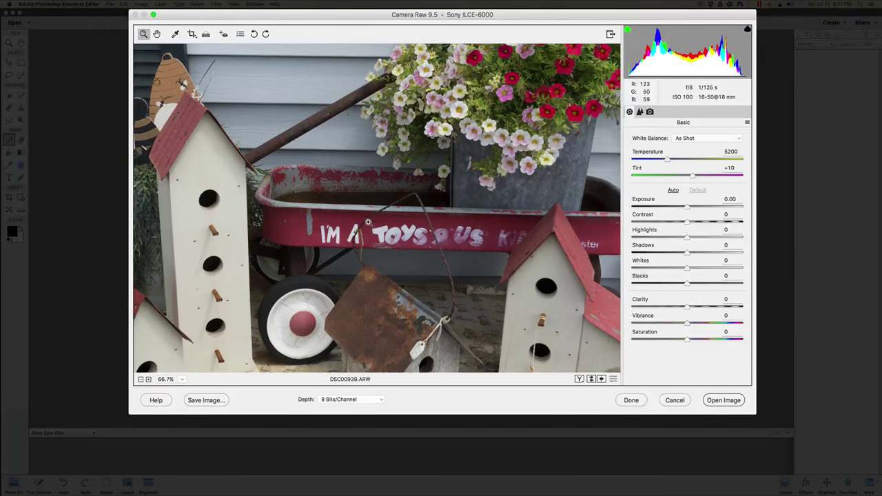
left_click(485, 227)
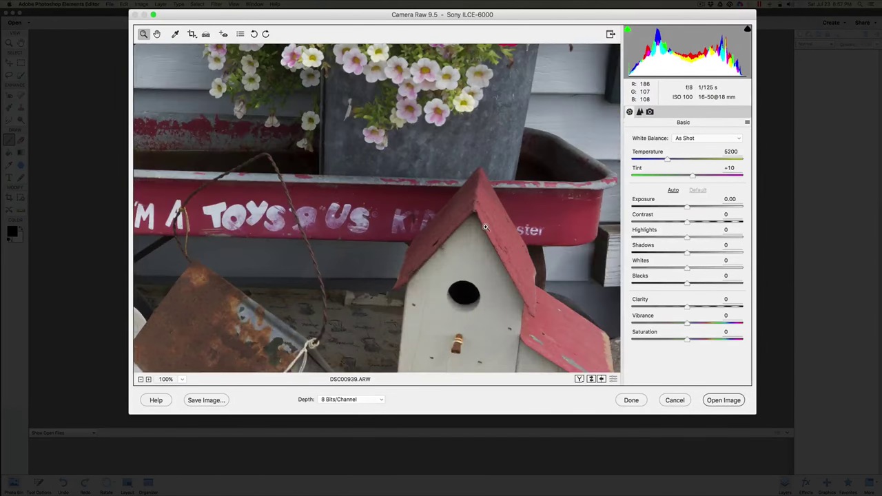
left_click(354, 195)
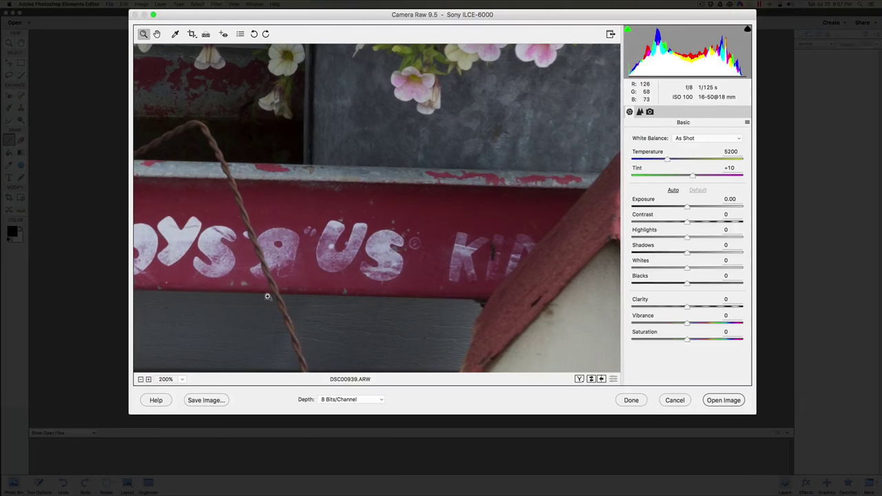
Step: Reduce the preview magnification to 25%, and bring it back up to 33.3% to view the whole photo
left_click(139, 379)
left_click(139, 380)
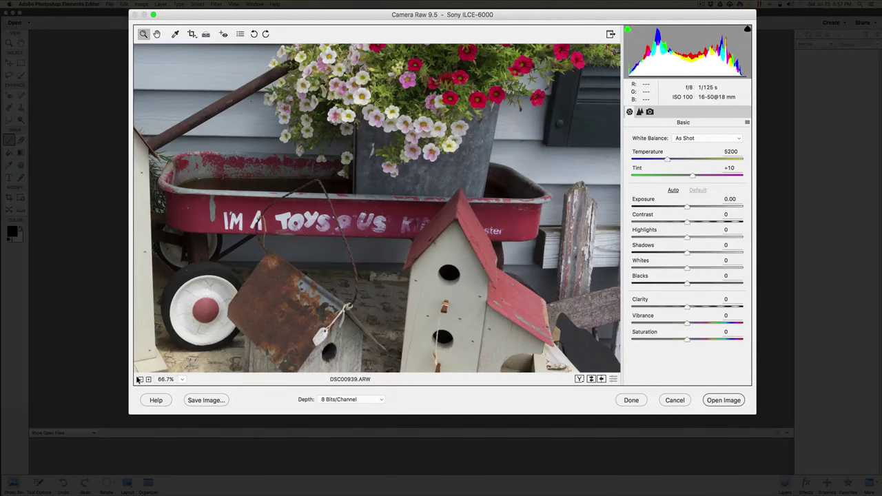
left_click(138, 379)
left_click(138, 379)
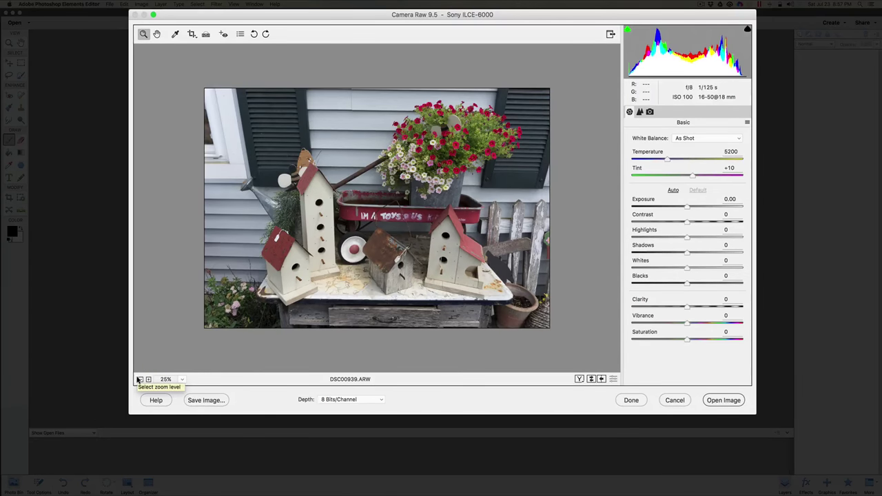
left_click(148, 380)
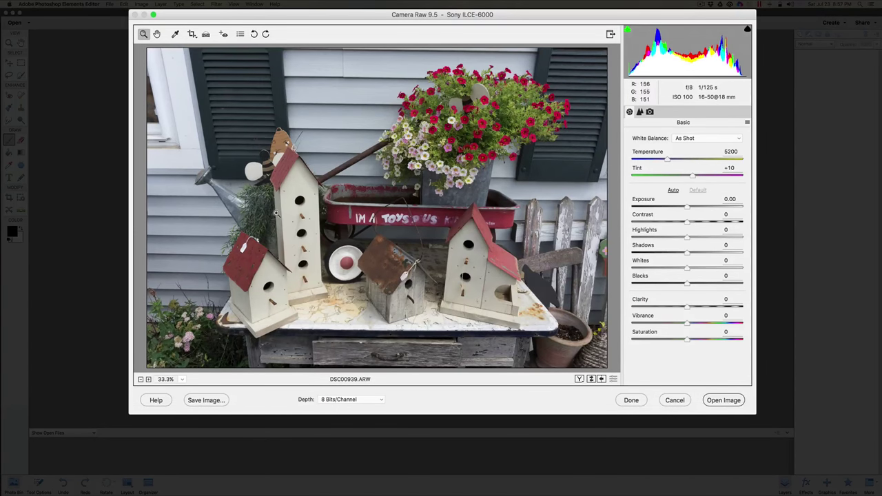
Step: Try sampling a red flower with the White Balance tool, and restore the white balance to As Shot
left_click(156, 34)
left_click(175, 34)
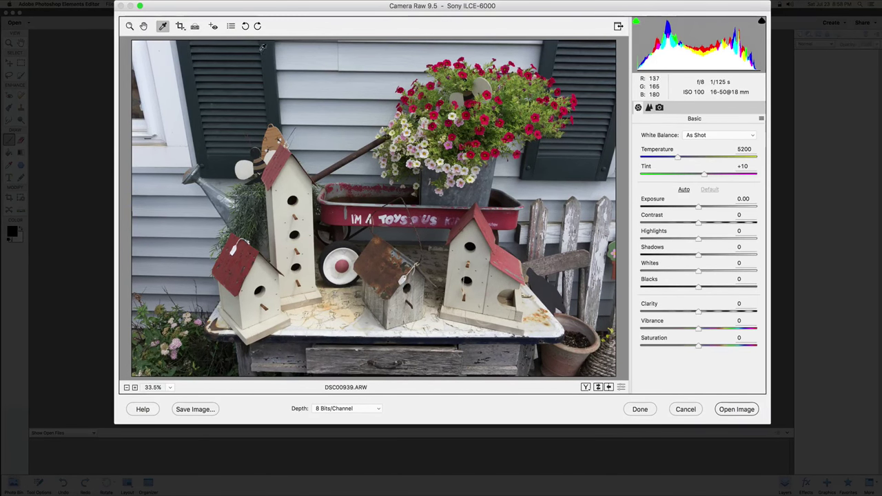
left_click(414, 103)
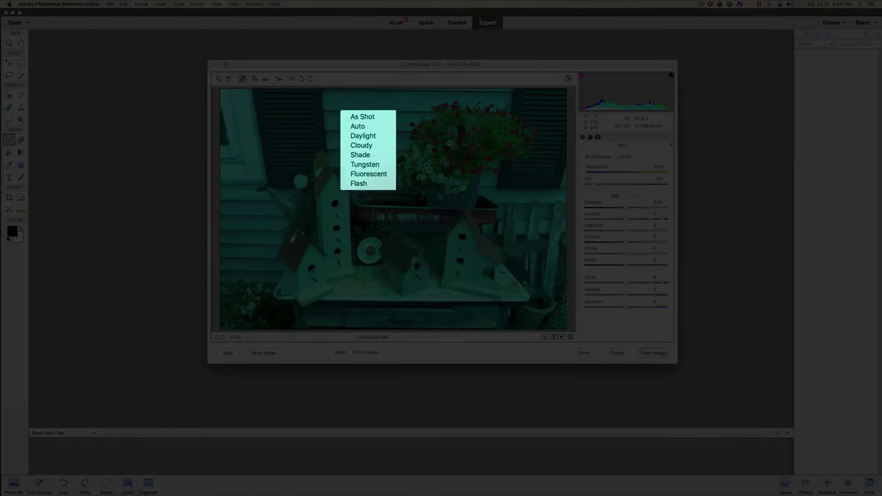
left_click(363, 116)
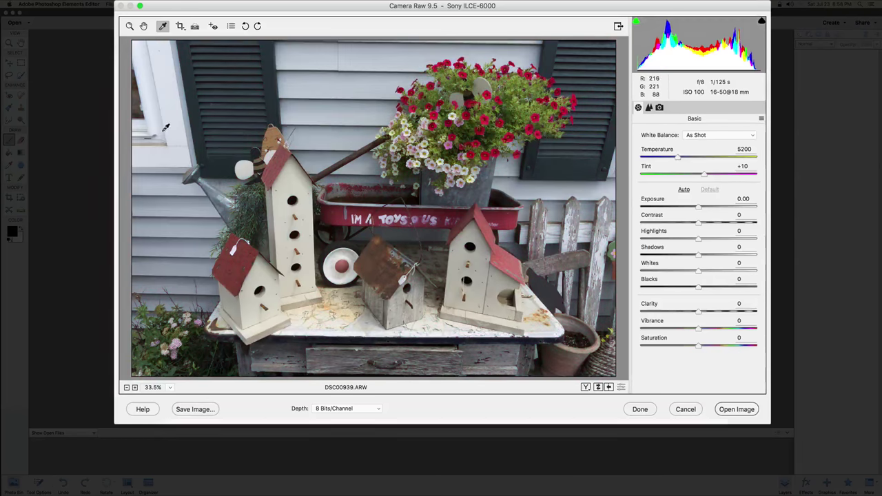
Step: Try sampling the weathered picket fence with the White Balance tool, and restore the white balance to As Shot
left_click(703, 137)
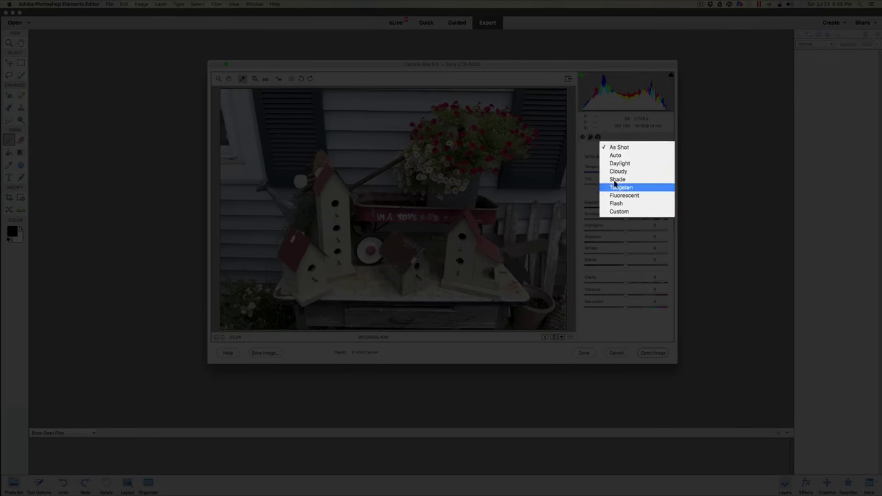
left_click(620, 146)
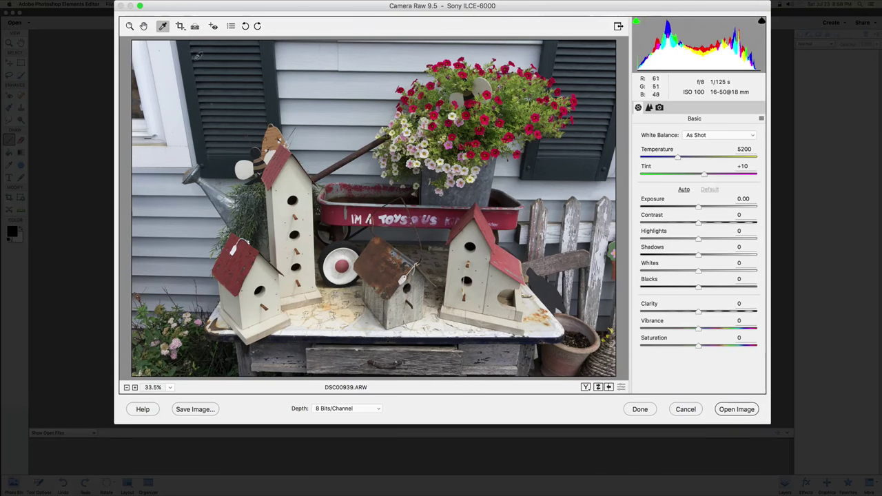
left_click(603, 242)
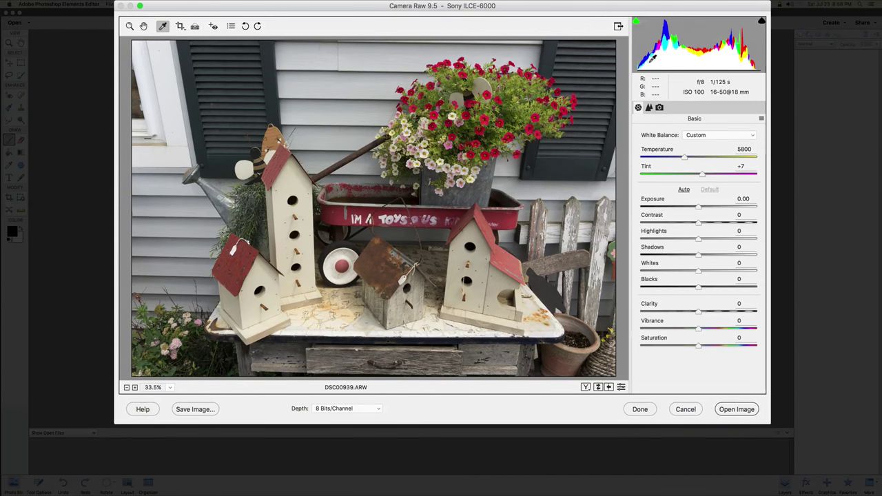
left_click(697, 136)
left_click(619, 101)
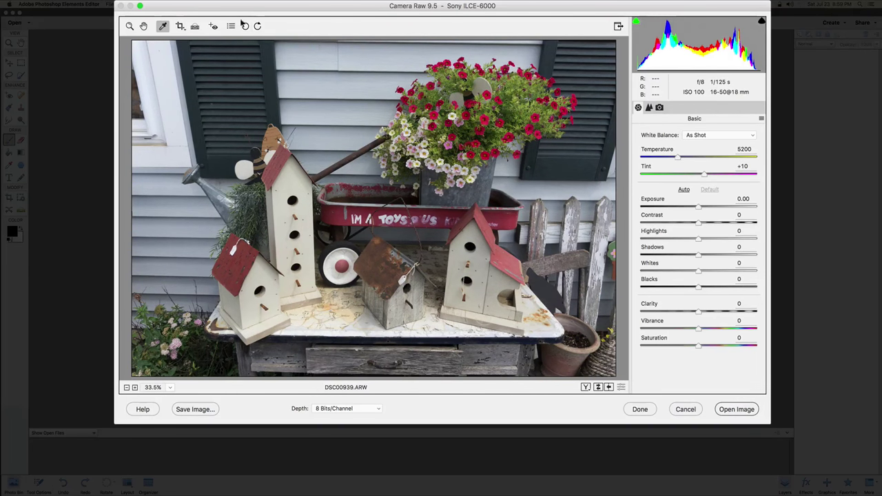
Step: Activate the Crop, Straighten and Red Eye Removal tools one after another to view them
left_click(179, 27)
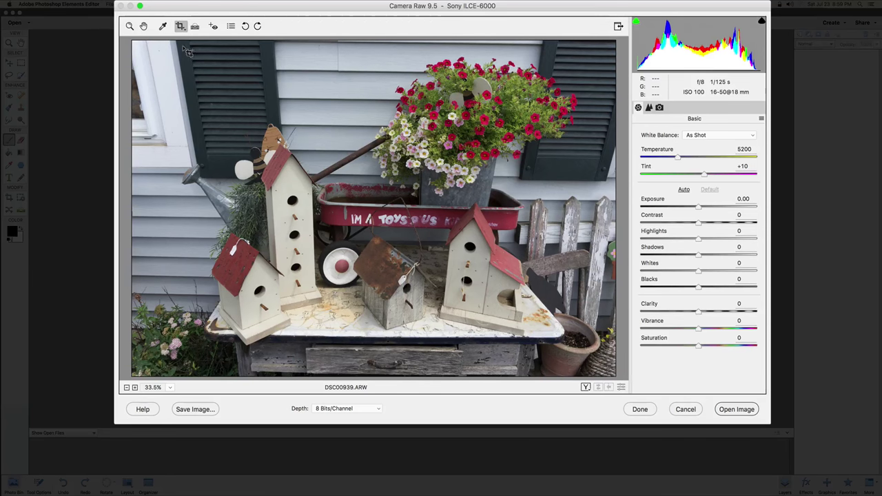
left_click(195, 26)
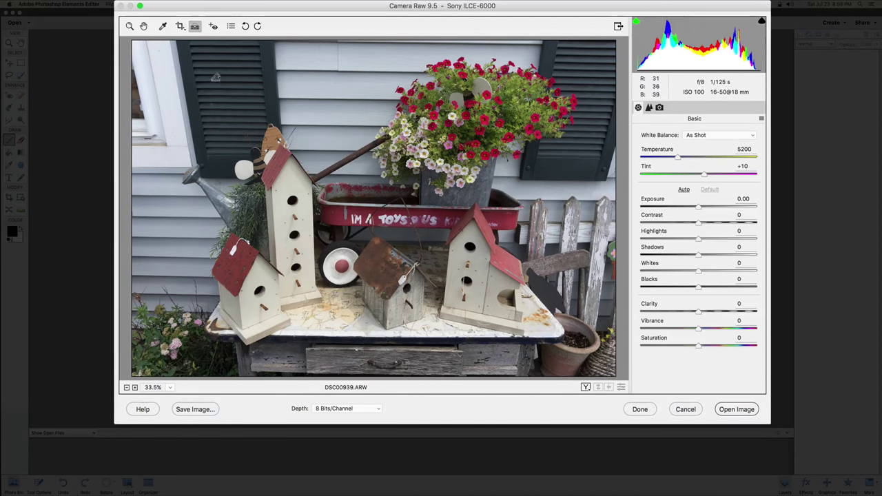
left_click(214, 26)
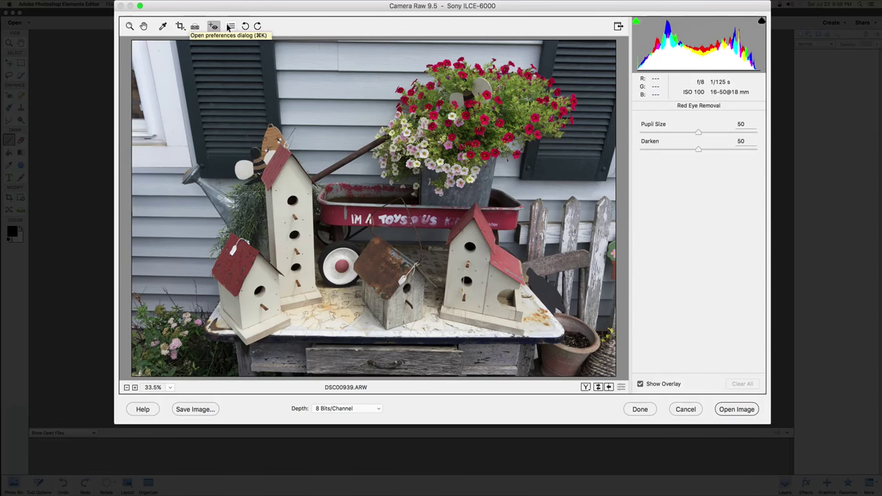
Step: View the Camera Raw preferences, cancel out of them, and return to the White Balance tool
left_click(231, 27)
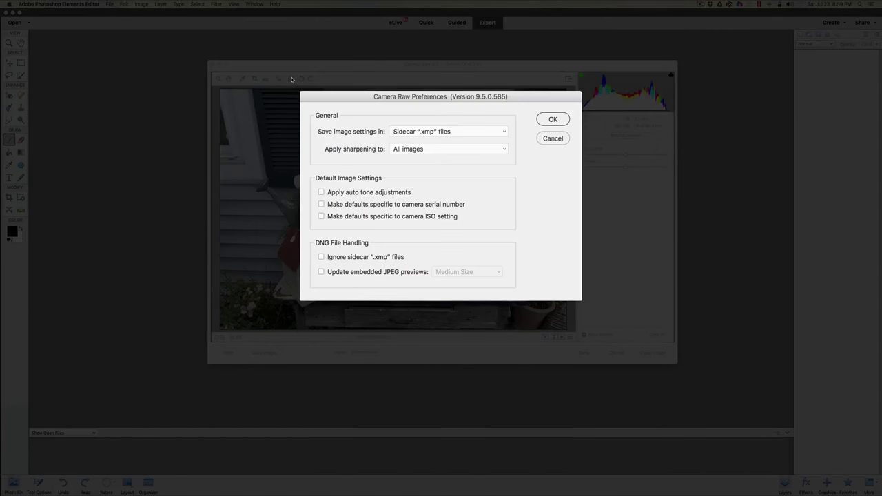
left_click(546, 138)
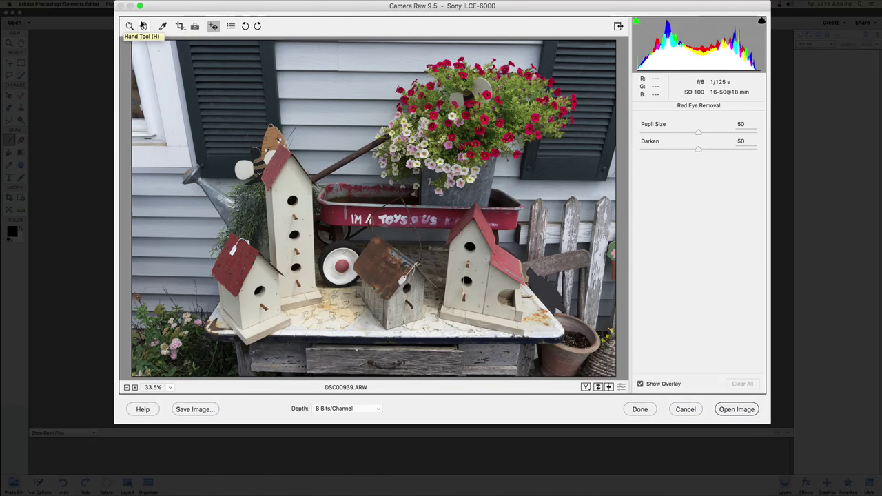
left_click(163, 26)
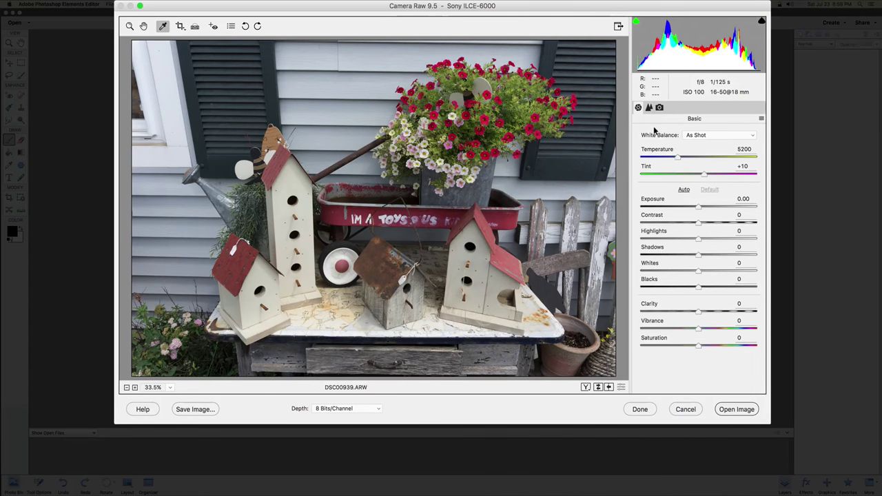
Step: Try the Auto, Daylight and Cloudy white balance presets on the birdhouse photo
left_click(700, 135)
left_click(628, 156)
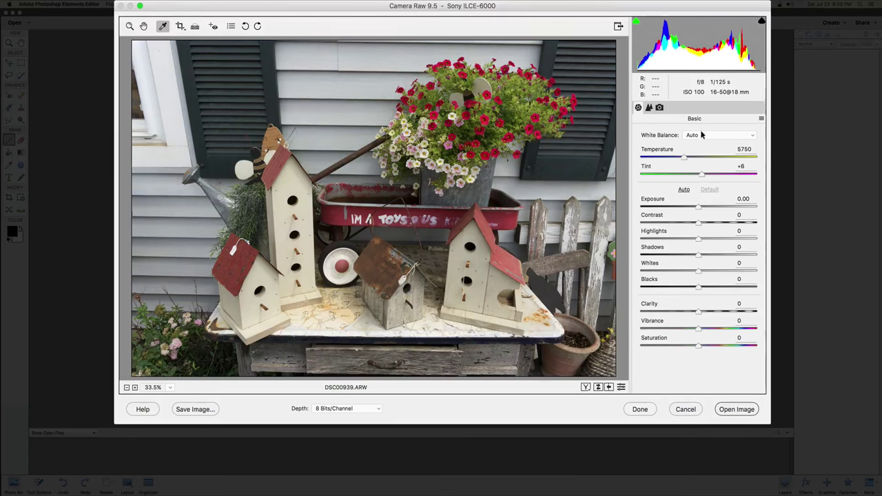
left_click(701, 135)
left_click(634, 156)
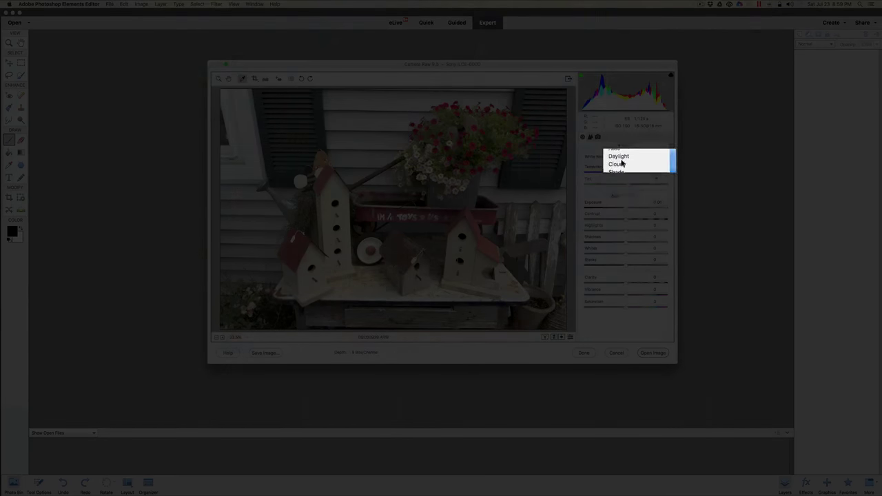
left_click(701, 135)
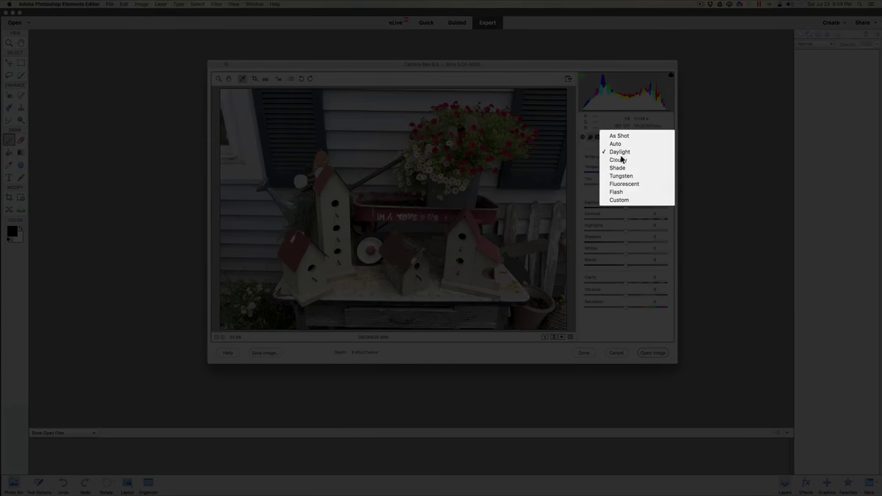
left_click(698, 142)
Step: Try the Tungsten, Fluorescent and Flash white balance presets on the birdhouse photo
left_click(698, 137)
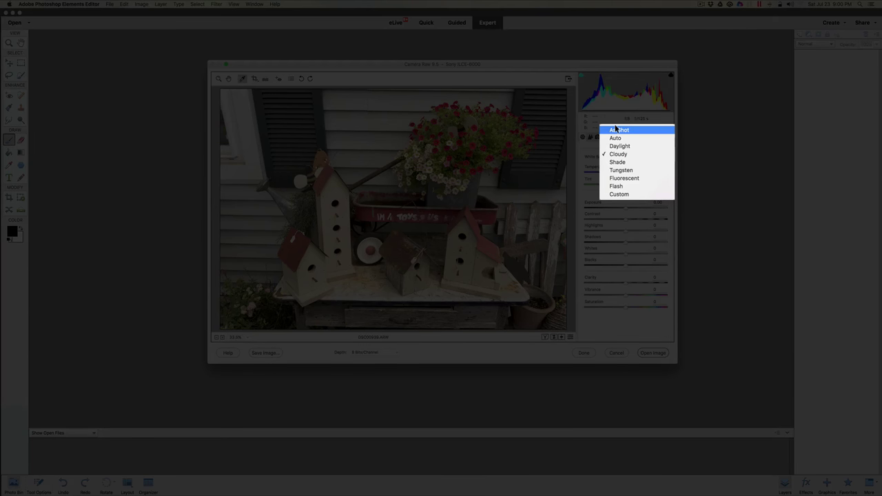
left_click(613, 171)
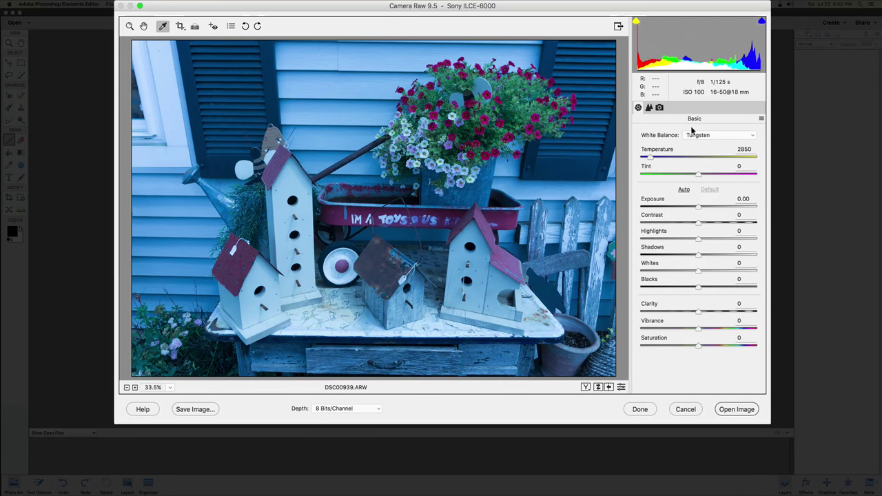
left_click(695, 134)
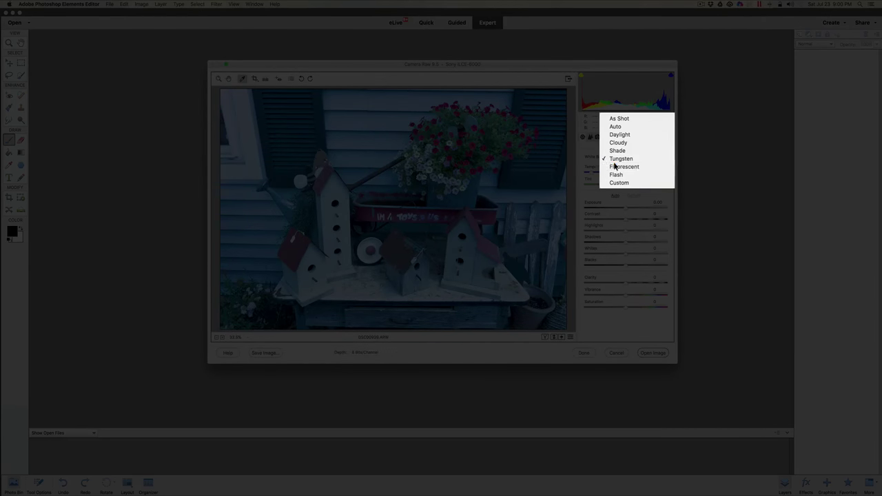
left_click(691, 146)
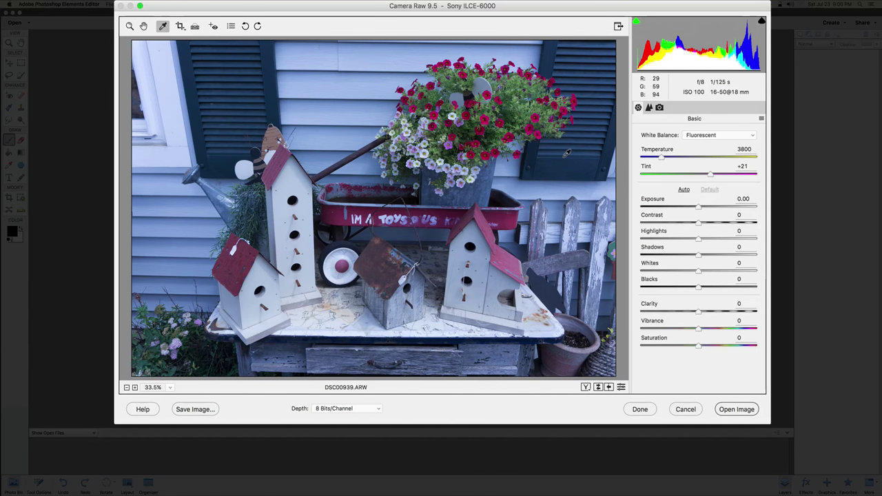
left_click(692, 134)
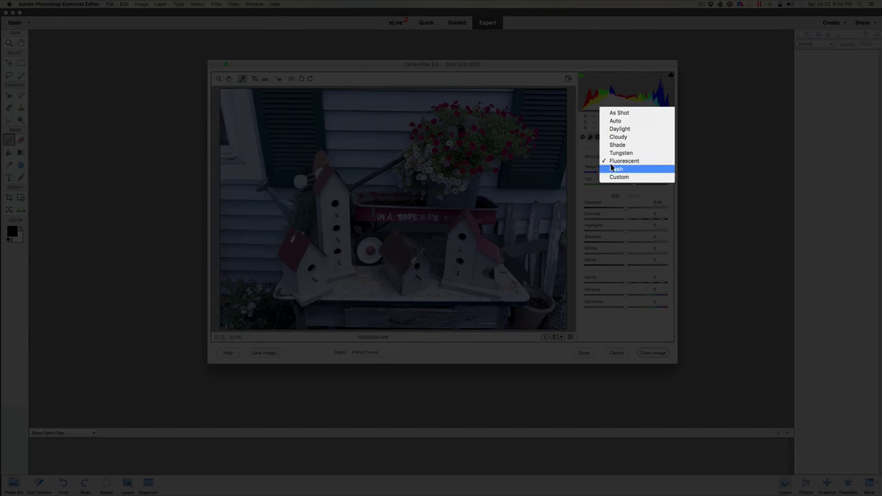
left_click(616, 169)
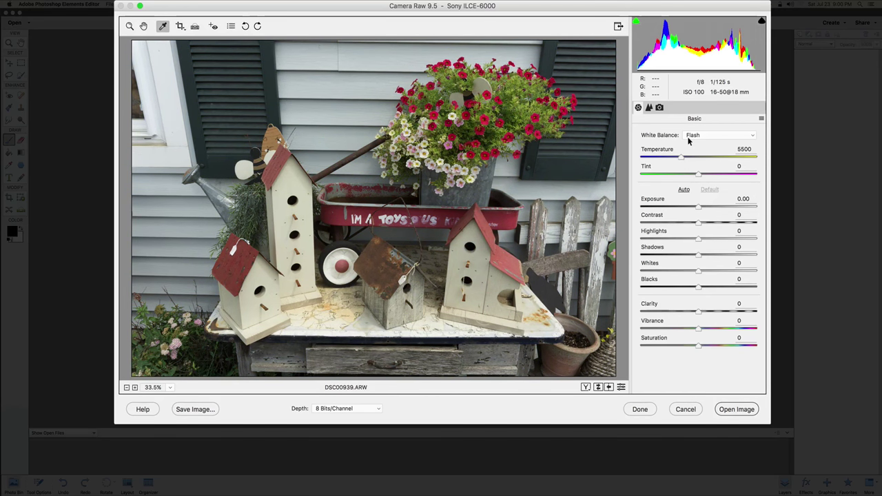
Step: Try the Cloudy white balance preset again, and restore the white balance to As Shot
left_click(688, 138)
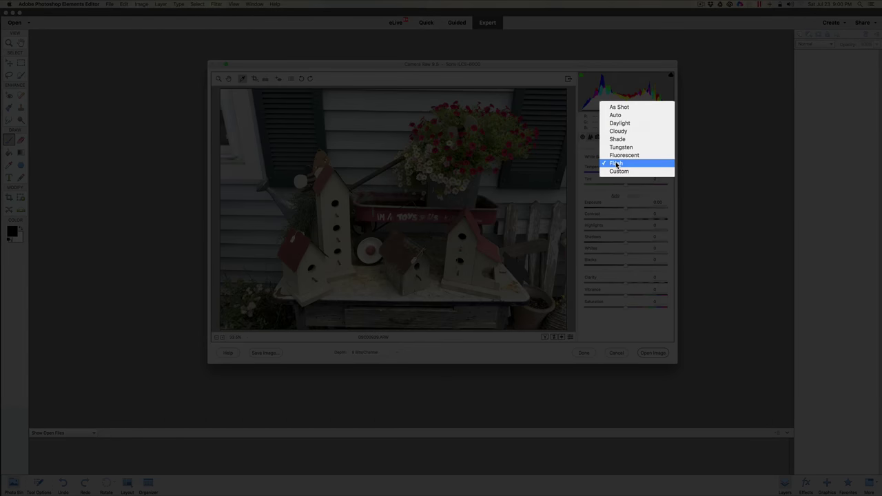
left_click(617, 131)
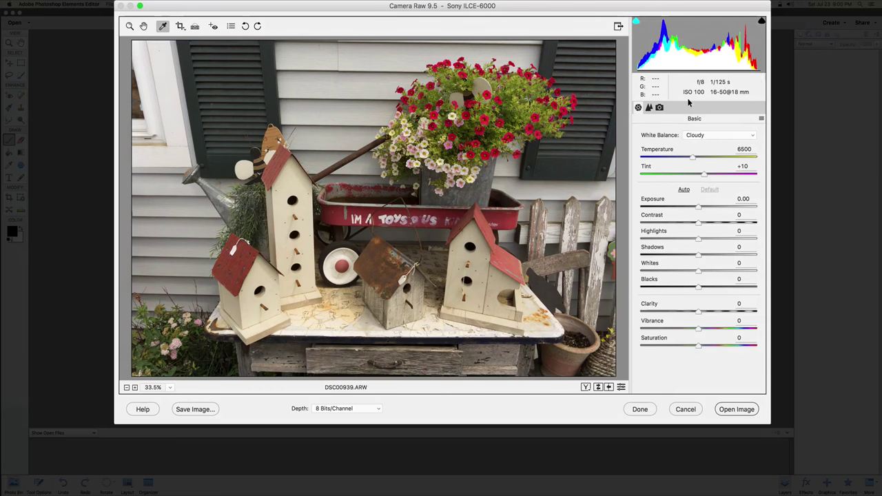
left_click(688, 134)
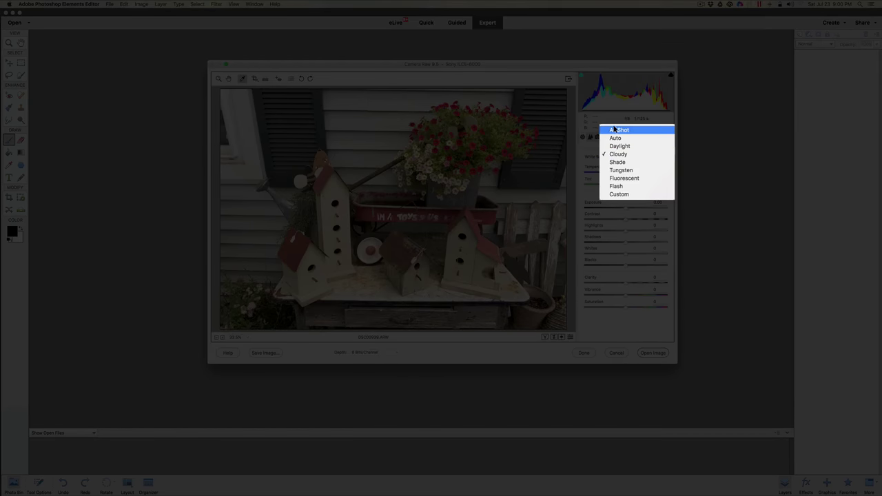
left_click(689, 130)
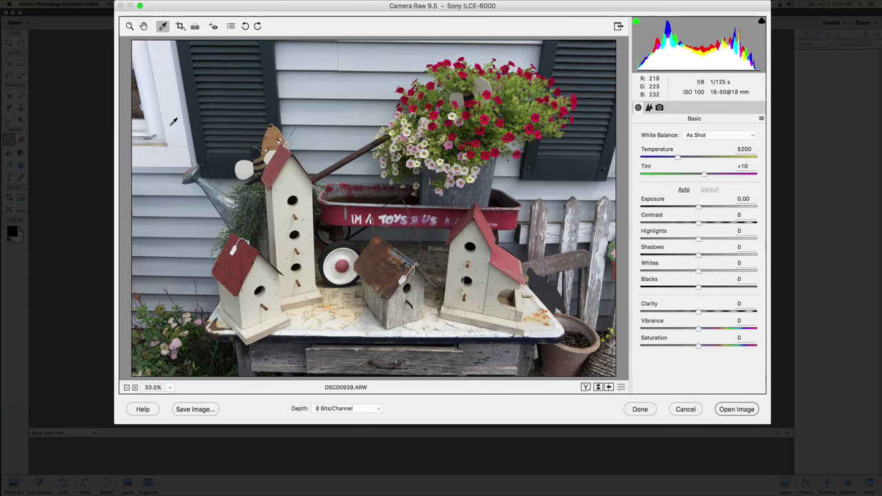
Step: Sample the white balance from the white window trim, and replace it with a sample from the gray metal bucket
left_click(172, 104)
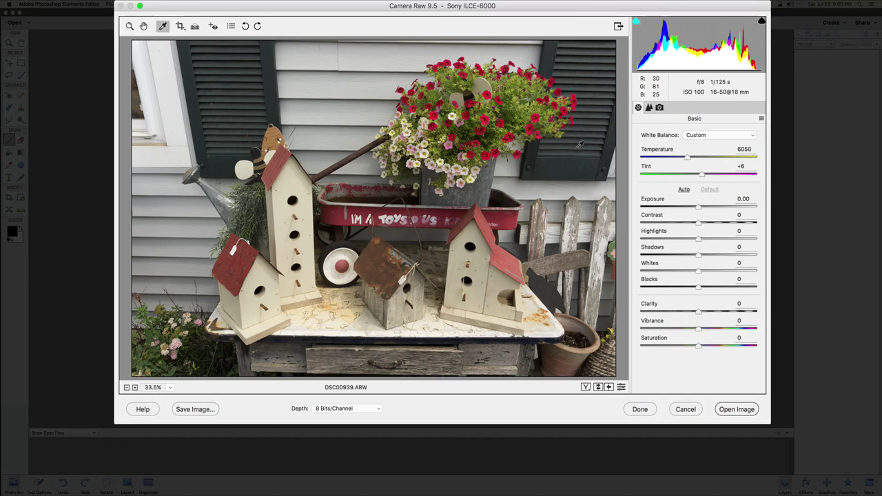
left_click(686, 137)
left_click(613, 100)
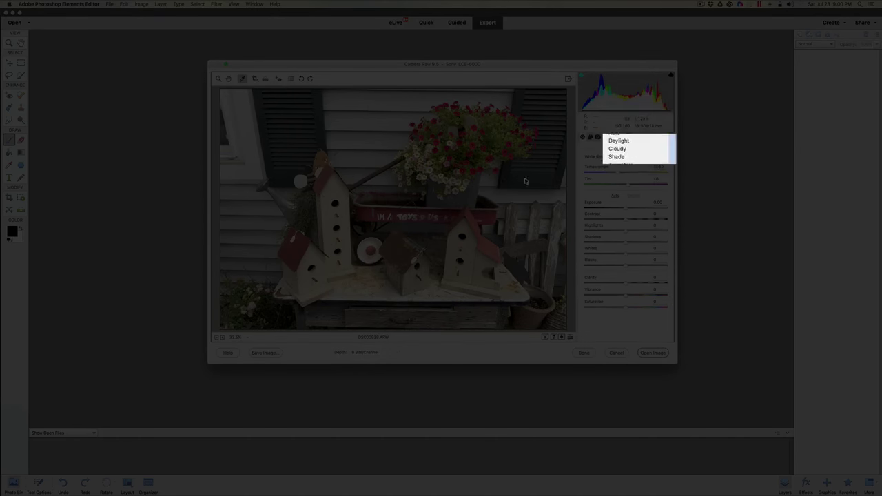
left_click(486, 181)
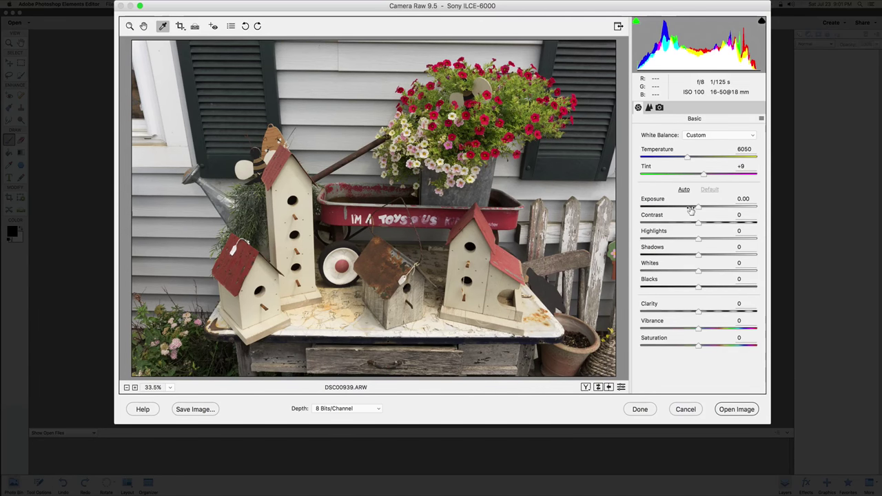
Step: Try lowering the exposure to -2.75 and to -3.80, resetting it to 0.00 each time
left_click_drag(695, 206, 663, 206)
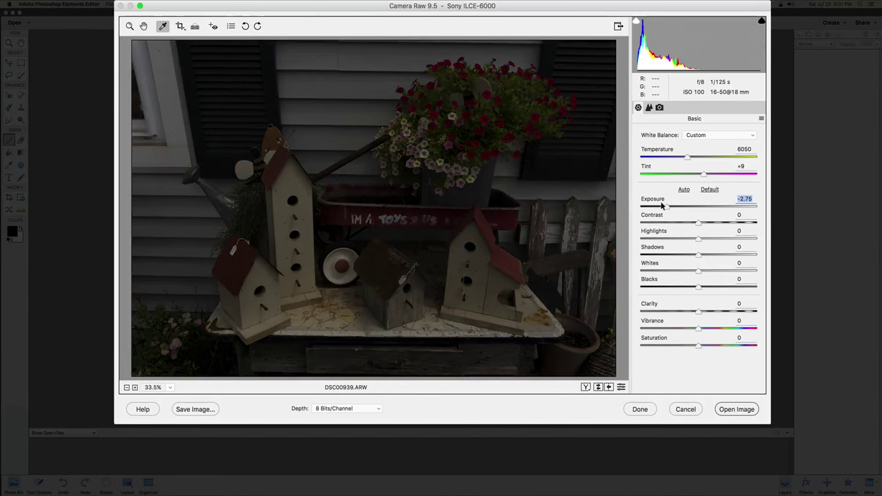
double_click(663, 206)
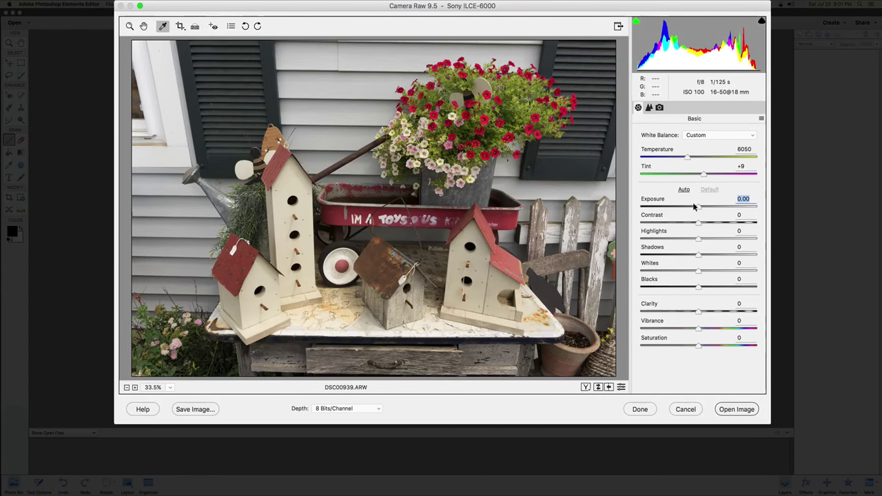
left_click_drag(681, 206, 652, 206)
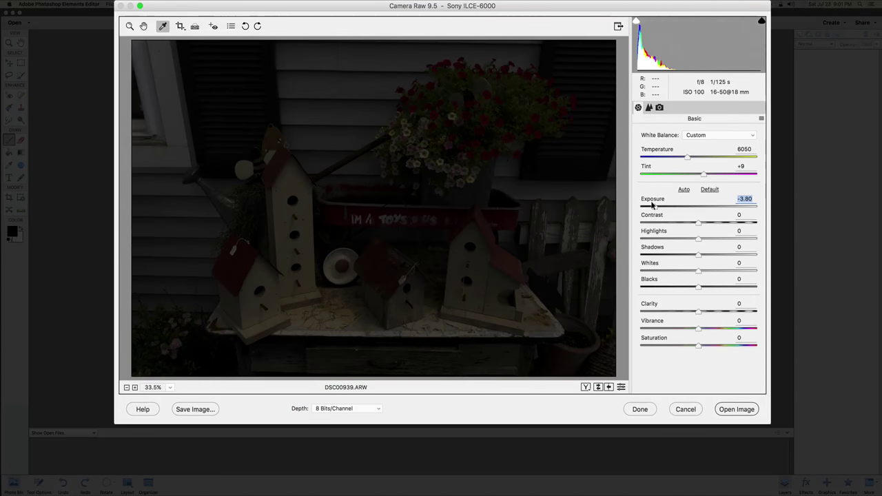
double_click(652, 206)
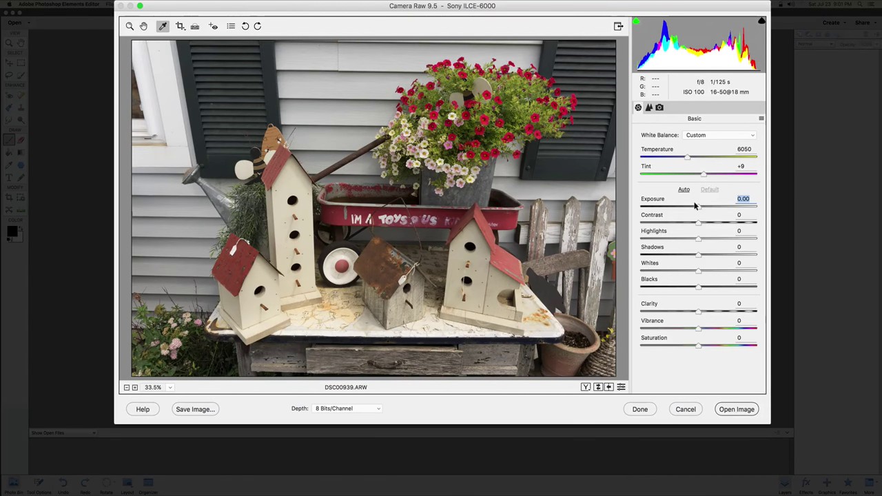
Step: Try a lower contrast, highlights at +65 and shadows at -13, resetting each adjustment to 0
mouse_move(695, 221)
left_mouse_down()
mouse_move(728, 220)
mouse_move(683, 220)
left_mouse_up()
double_click(683, 222)
left_click_drag(696, 237, 734, 236)
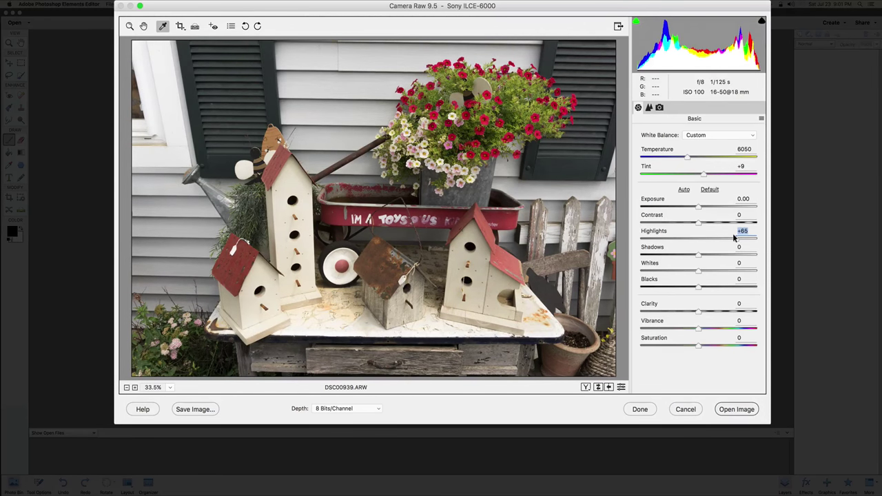
double_click(734, 237)
mouse_move(695, 254)
left_mouse_down()
mouse_move(648, 255)
mouse_move(691, 255)
left_mouse_up()
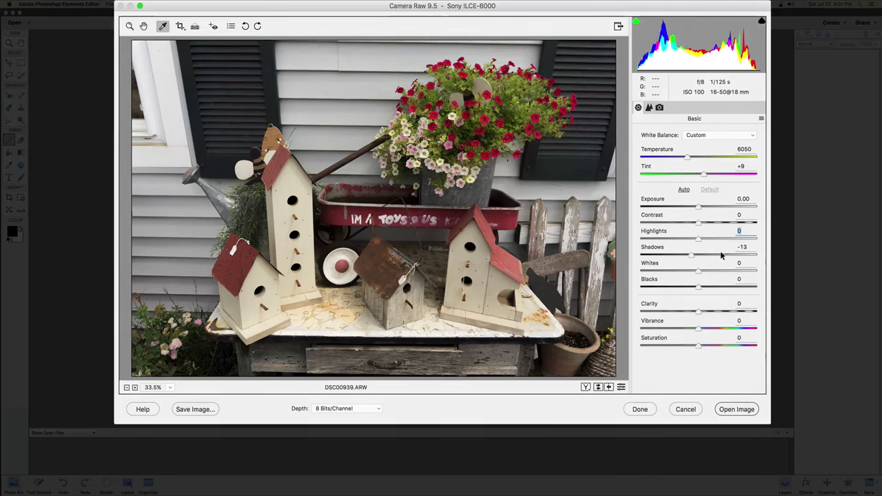
double_click(724, 254)
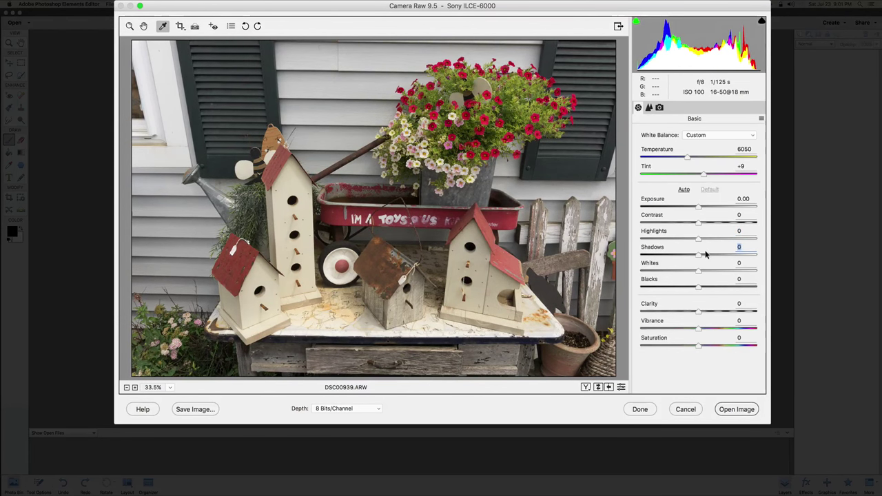
Step: Set the whites to -36, the blacks to +33 and the clarity to +88
left_click_drag(696, 270, 707, 291)
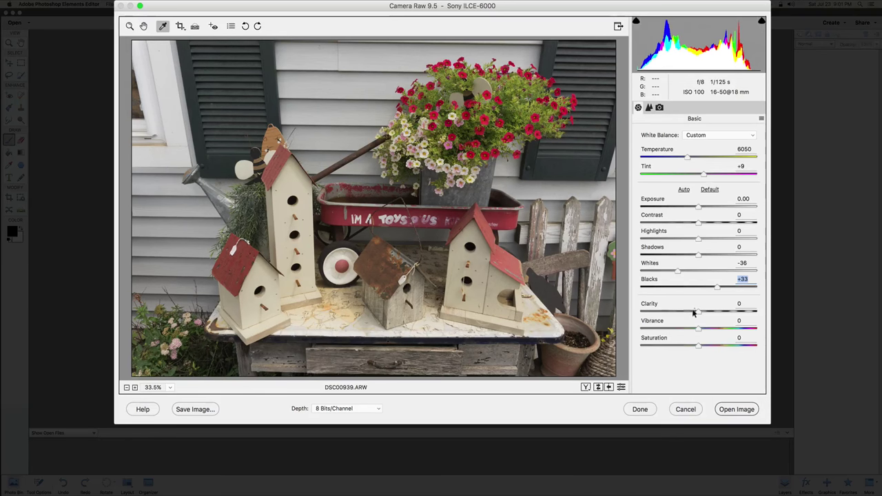
left_click_drag(700, 312, 746, 311)
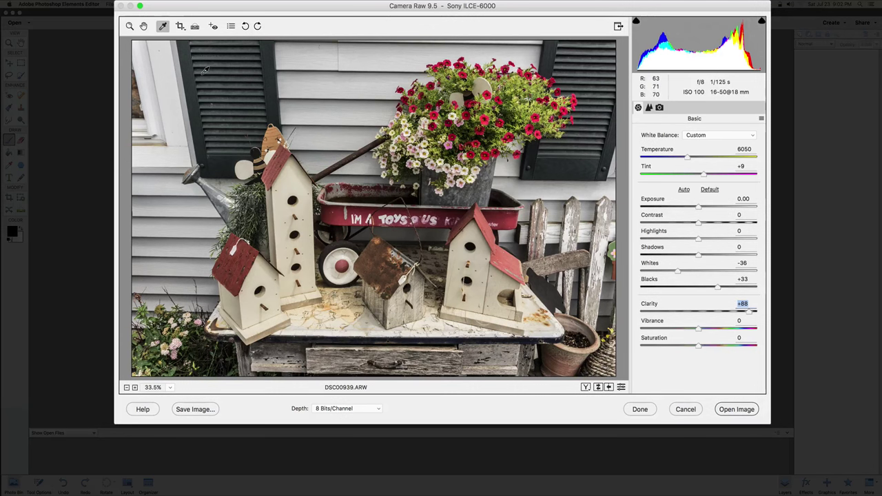
Step: Inspect the flower bucket at 100% and reset the clarity to 0 to compare the effect
left_click(129, 26)
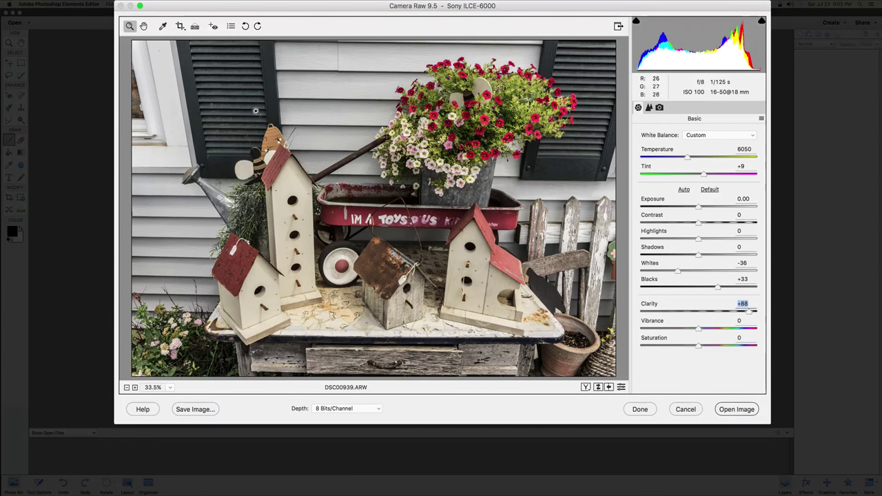
left_click(441, 139)
left_click(400, 193)
left_click(399, 195)
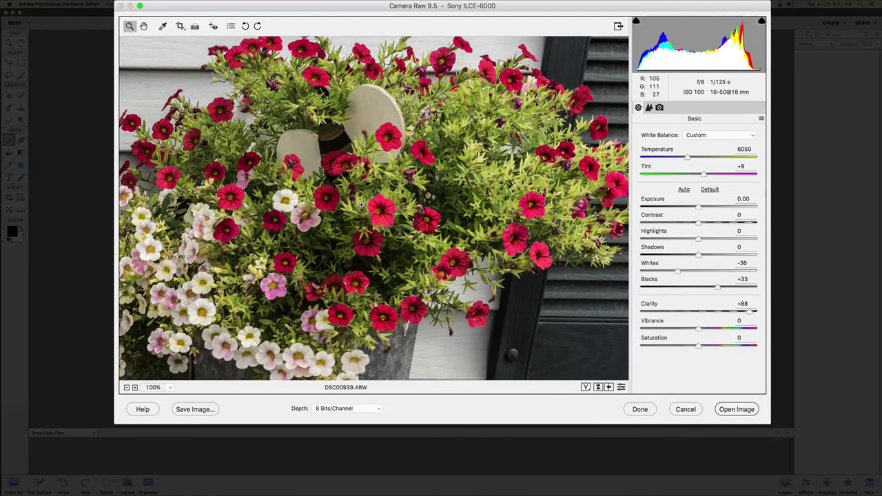
double_click(744, 311)
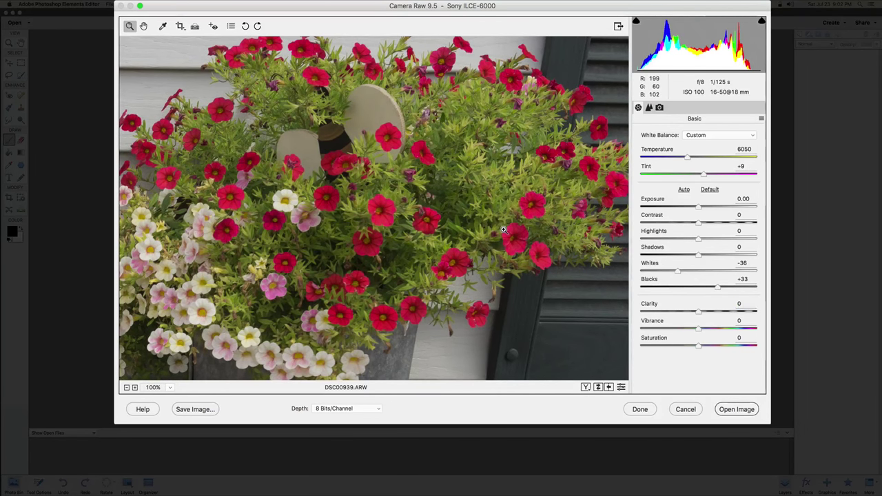
Step: Try a clarity of +52, a vibrance of -6 and a saturation of +13 on the flowers
left_click(503, 230)
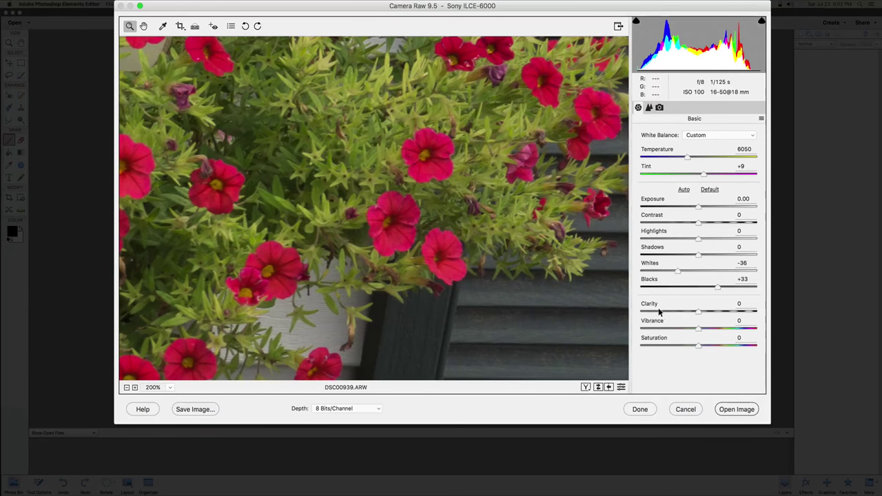
left_click_drag(701, 312, 724, 311)
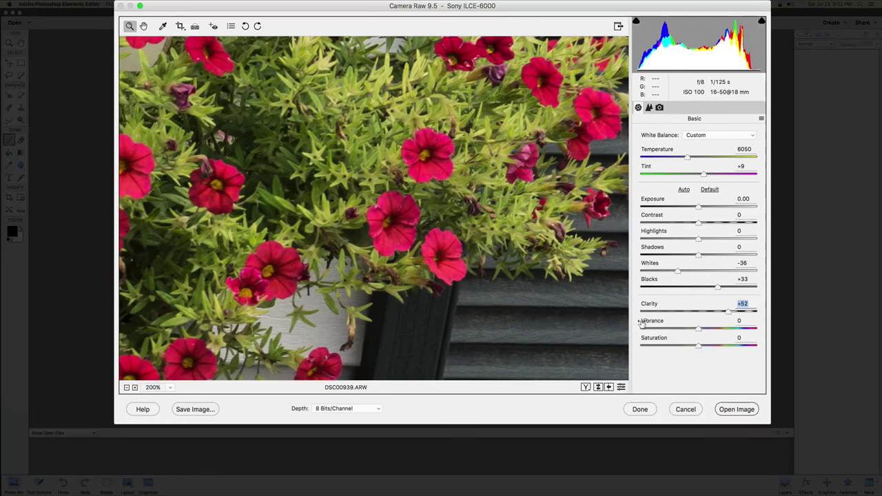
mouse_move(697, 328)
left_mouse_down()
mouse_move(745, 328)
mouse_move(637, 328)
mouse_move(689, 327)
mouse_move(700, 344)
mouse_move(748, 345)
mouse_move(645, 346)
mouse_move(703, 345)
left_mouse_up()
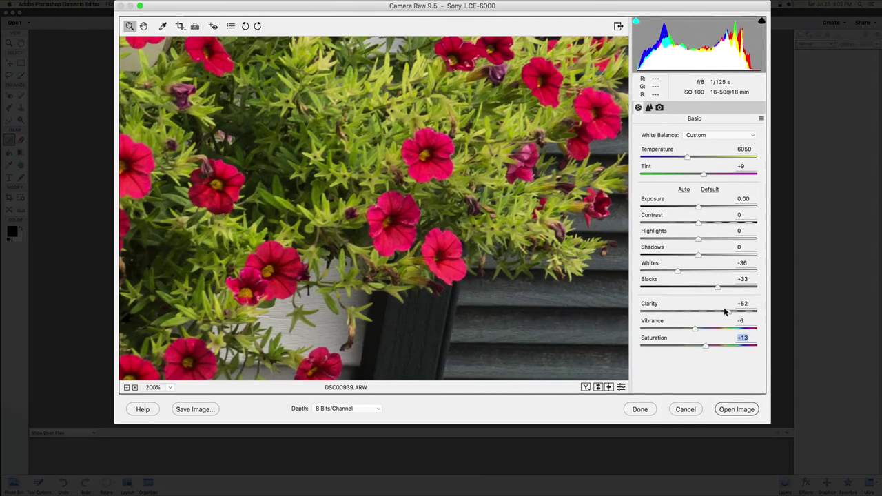
Step: Reset the clarity, vibrance, saturation, blacks and whites to 0
double_click(724, 311)
double_click(695, 328)
double_click(701, 342)
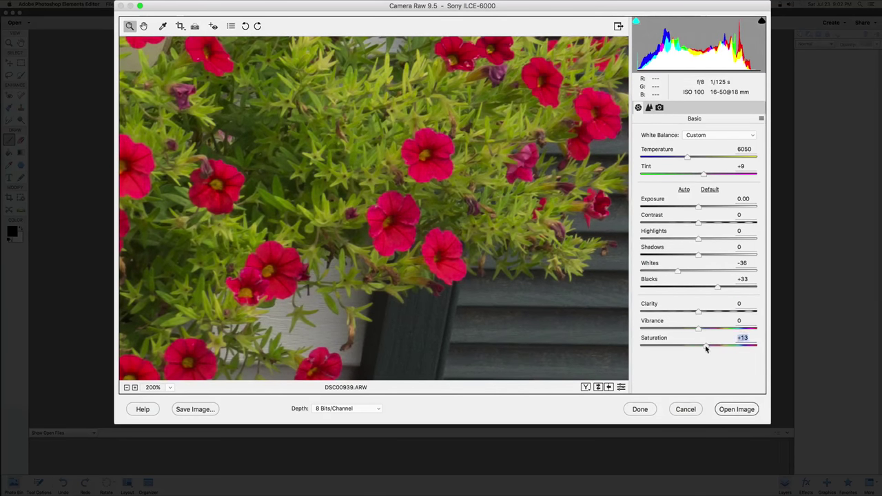
double_click(715, 285)
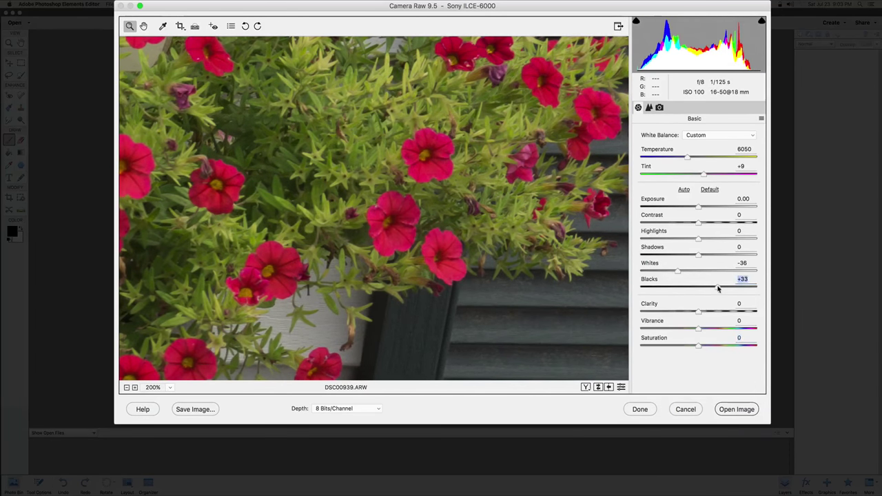
double_click(676, 270)
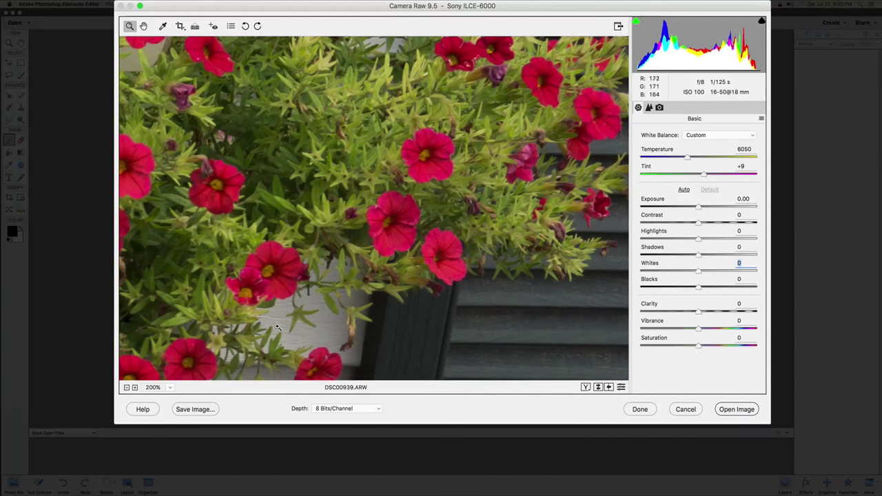
left_click(125, 388)
left_click(126, 388)
left_click(126, 388)
left_click(126, 387)
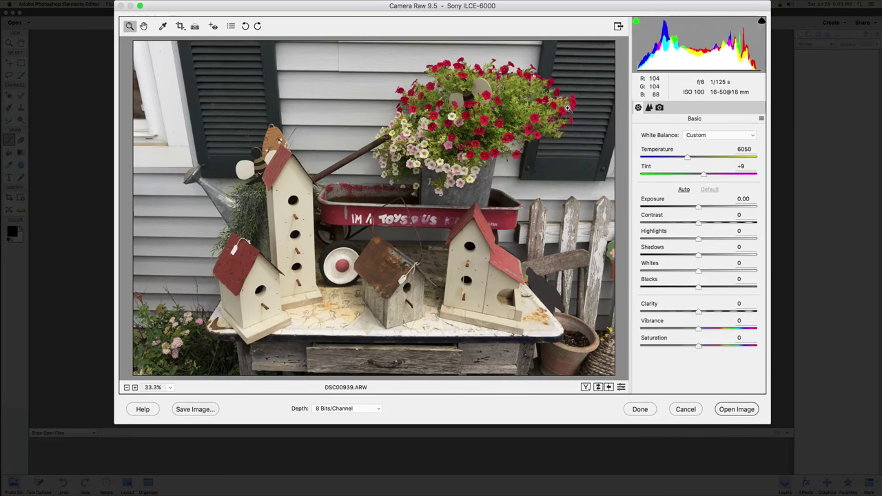
Step: Review the Sharpening and Noise Reduction settings in the Detail section
left_click(648, 108)
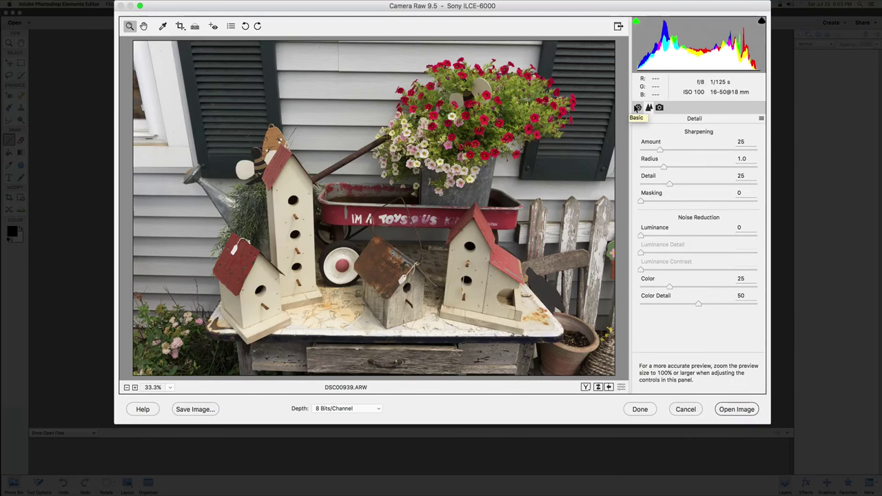
left_click(638, 108)
left_click(649, 108)
Step: Review the Camera Calibration process and camera profile choices, keeping 2012 (Current) and Adobe Standard, and return to the Basic settings
left_click(659, 107)
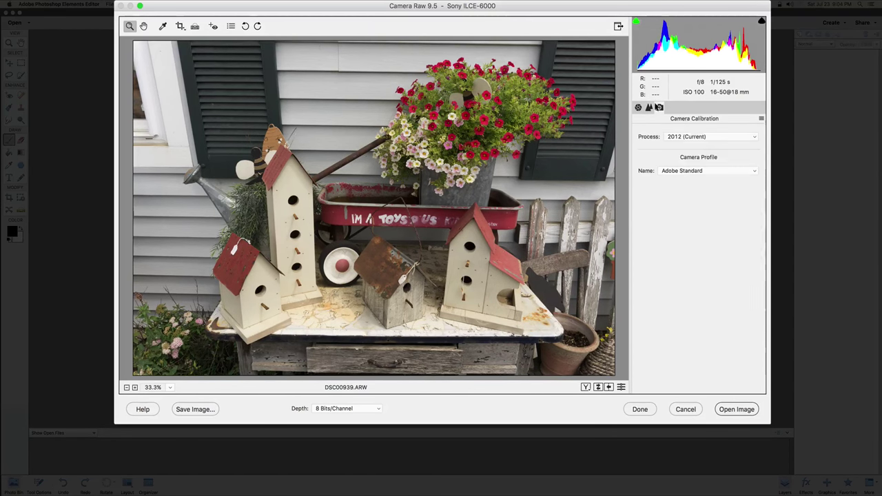
left_click(689, 136)
left_click(633, 158)
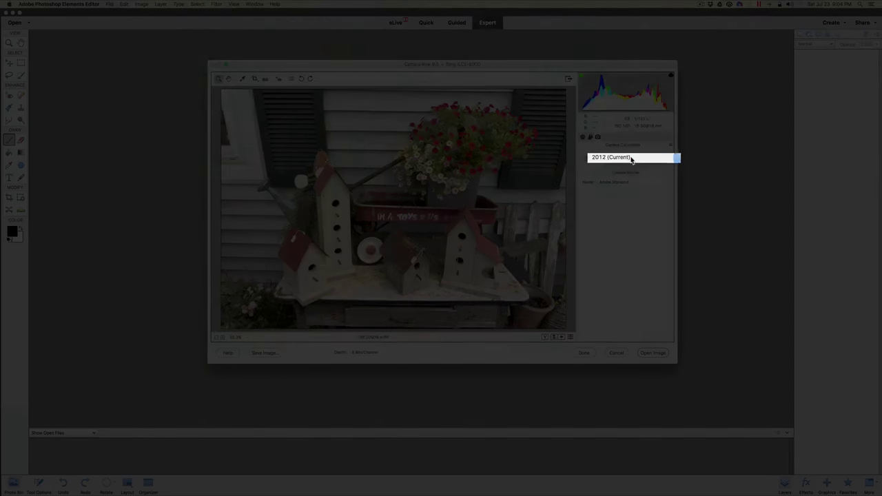
left_click(632, 172)
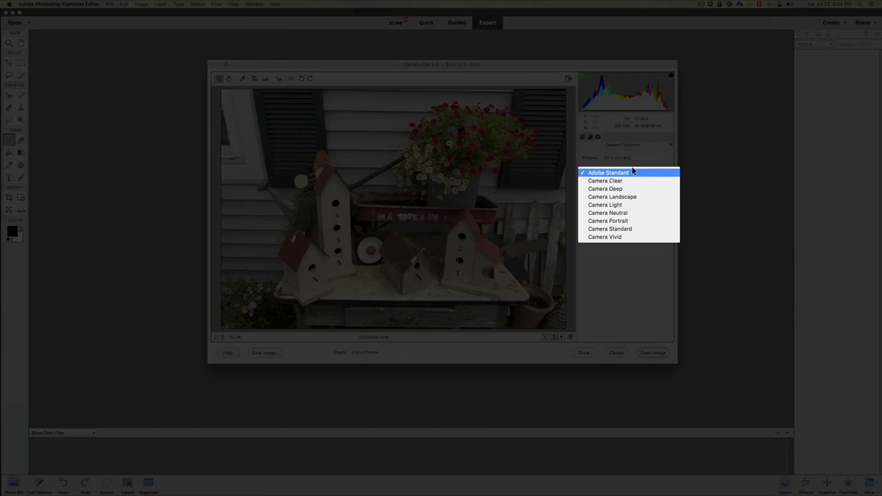
left_click(635, 174)
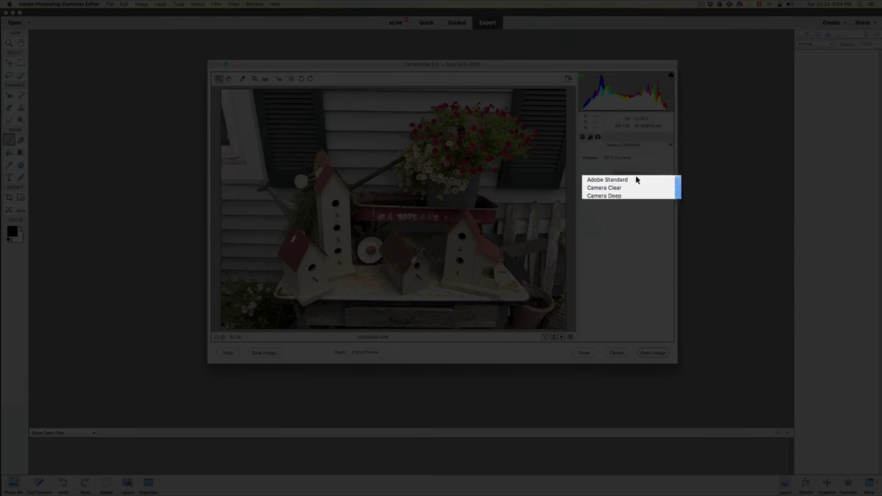
left_click(637, 107)
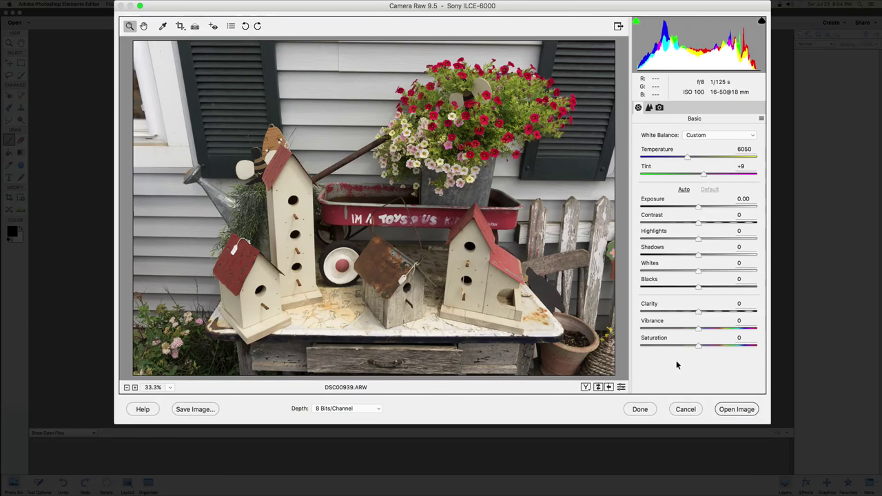
Step: Open the photo in the Expert editor and paint over the white tag on the rusty-roofed birdhouse with an enlarged Spot Healing Brush
left_click(725, 408)
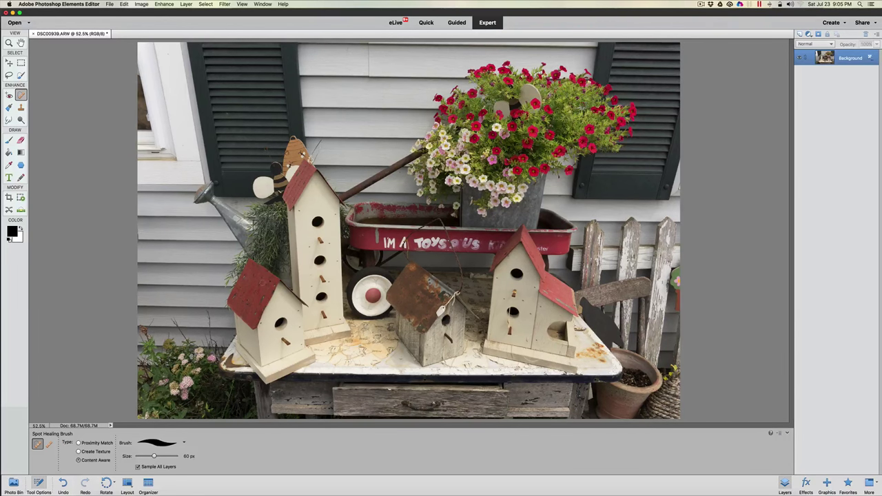
key("bracketright")
key("bracketright")
key("bracketright")
left_click_drag(445, 307, 457, 292)
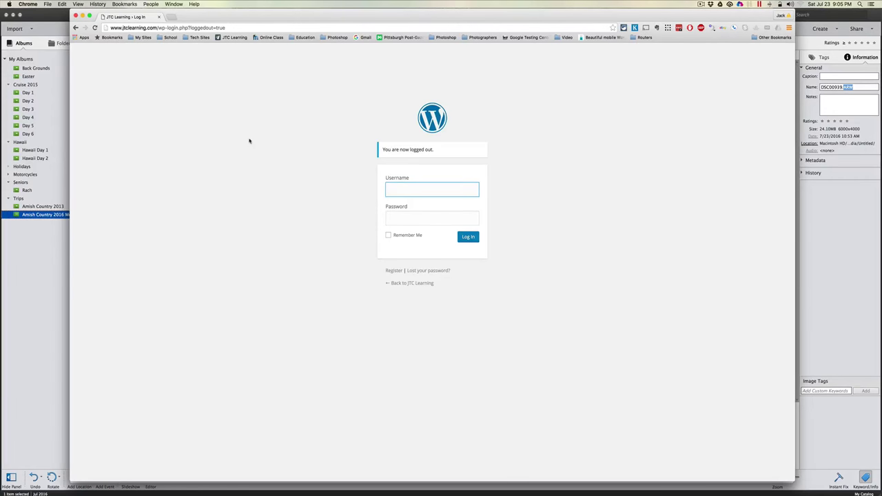
Step: Open the JTC Learning site in Chrome and highlight its web address
left_click(230, 38)
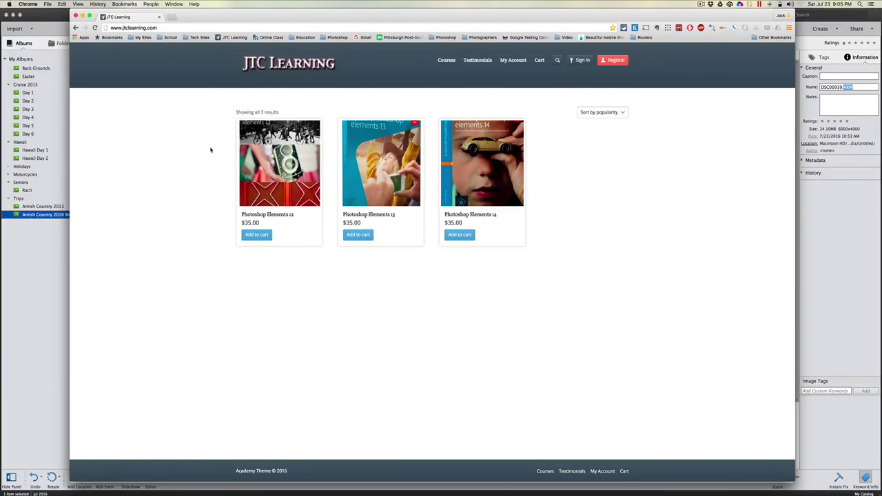
left_click(156, 28)
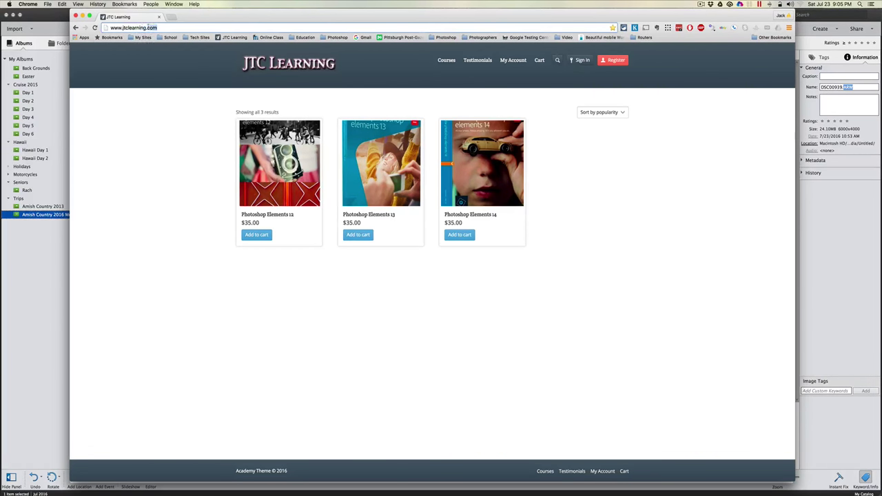